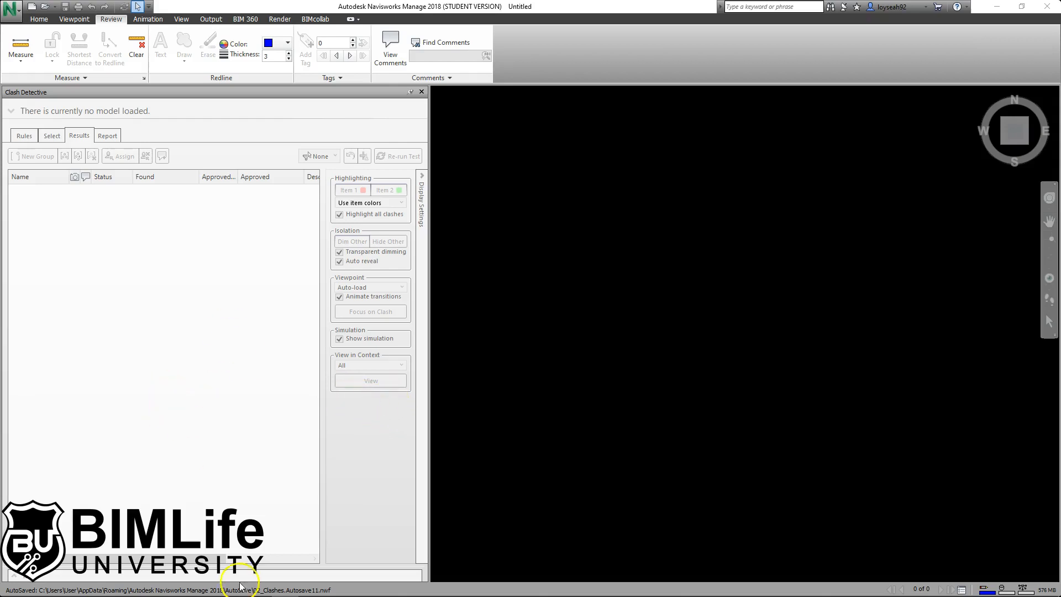
- Load the 03_Clashes Navisworks file set from training folder 4 into Navisworks
{"action": "left_click", "coordinate": [214, 589]}
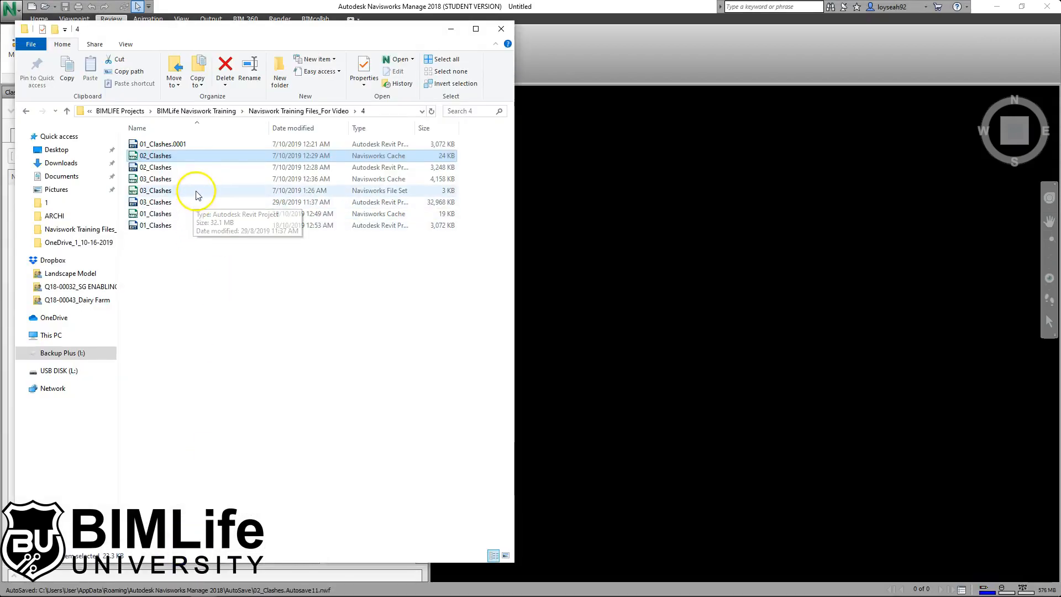
{"action": "left_click_drag", "start_coordinate": [255, 28], "coordinate": [478, 21]}
{"action": "left_click", "coordinate": [408, 184]}
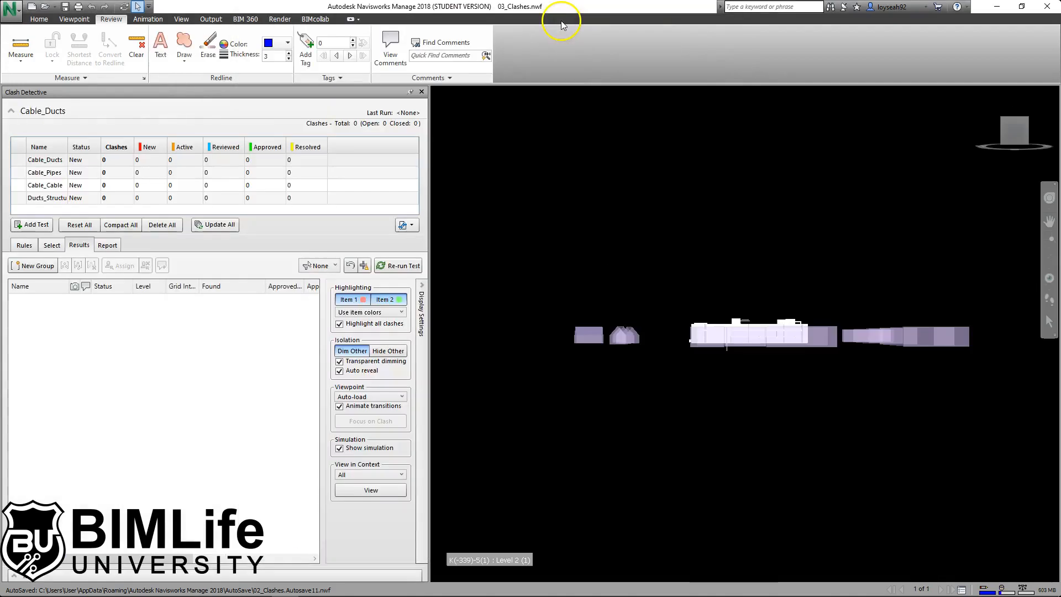
- Widen the clash test list's Name column to fit and run the Ducts_Structural columns test
{"action": "mouse_move", "coordinate": [694, 276]}
{"action": "middle_mouse_down", "text": "shift"}
{"action": "mouse_move", "coordinate": [730, 315]}
{"action": "mouse_move", "coordinate": [788, 334]}
{"action": "mouse_move", "coordinate": [793, 377]}
{"action": "mouse_move", "coordinate": [559, 387]}
{"action": "mouse_move", "coordinate": [1004, 332]}
{"action": "mouse_move", "coordinate": [440, 336]}
{"action": "mouse_move", "coordinate": [1056, 342]}
{"action": "middle_mouse_up", "text": "shift"}
{"action": "mouse_move", "coordinate": [825, 377]}
{"action": "middle_mouse_down", "text": "shift"}
{"action": "mouse_move", "coordinate": [790, 416]}
{"action": "mouse_move", "coordinate": [935, 386]}
{"action": "middle_mouse_up", "text": "shift"}
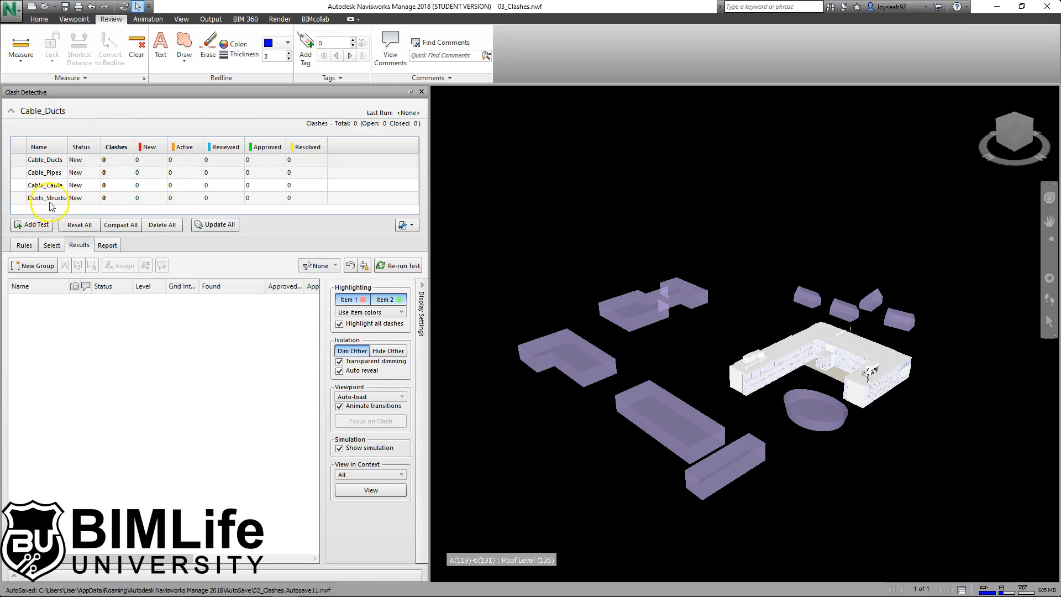
{"action": "double_click", "coordinate": [67, 146]}
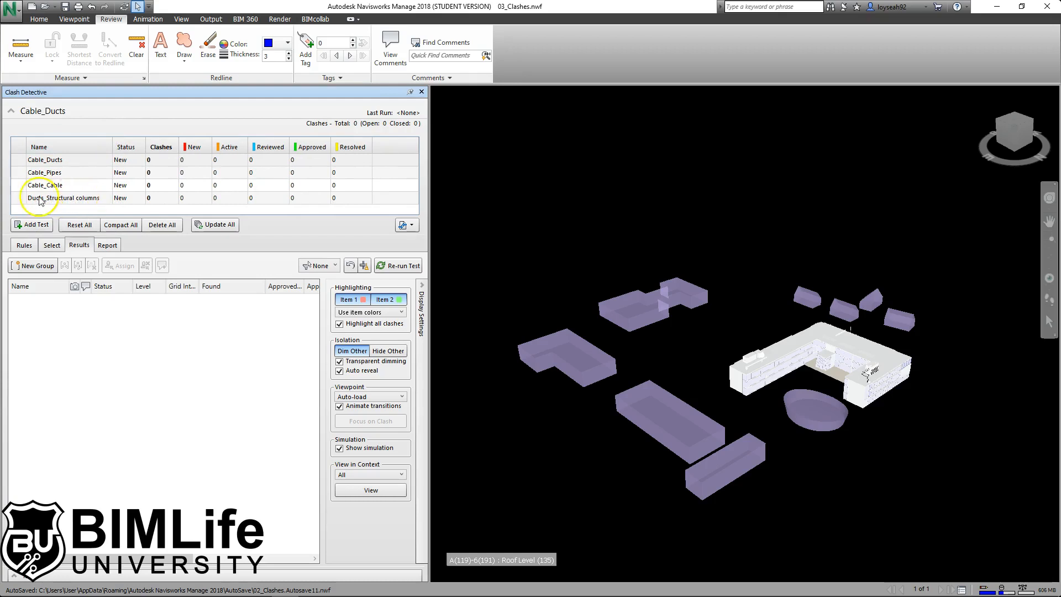
{"action": "right_click", "coordinate": [66, 200]}
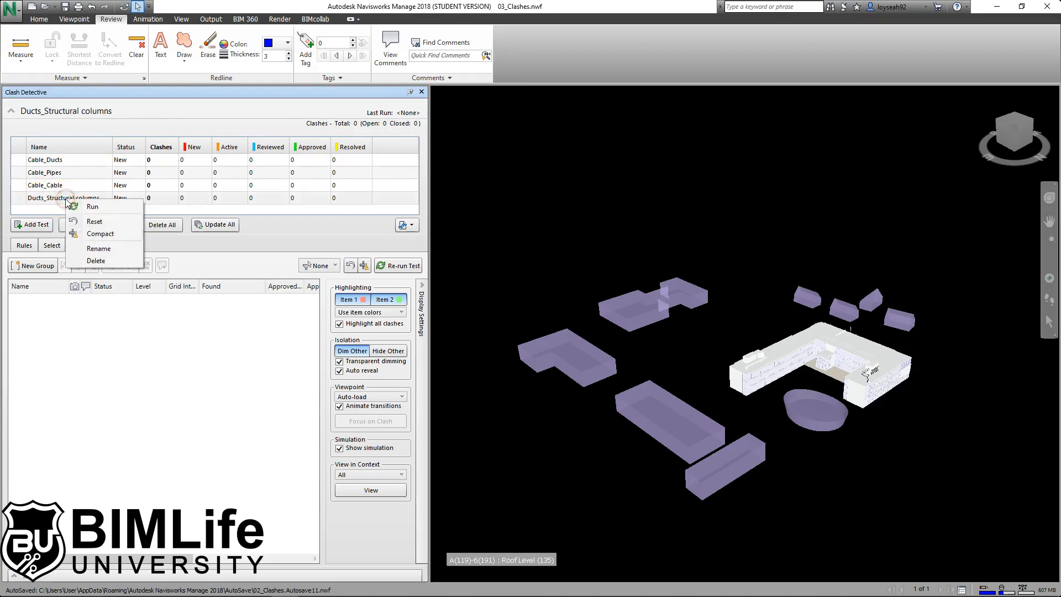
{"action": "left_click", "coordinate": [87, 209]}
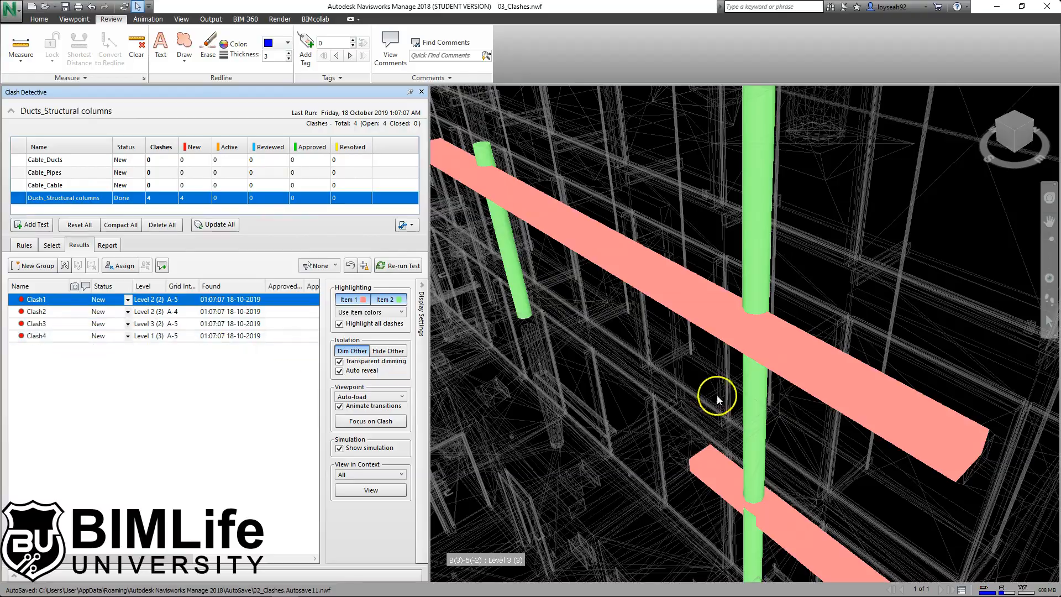
- Examine Clash2, Clash3 and Clash4 in the model together with the surrounding ducts and structural columns
{"action": "scroll", "coordinate": [792, 304], "scroll_direction": "down", "scroll_amount": 3}
{"action": "left_click", "coordinate": [45, 324]}
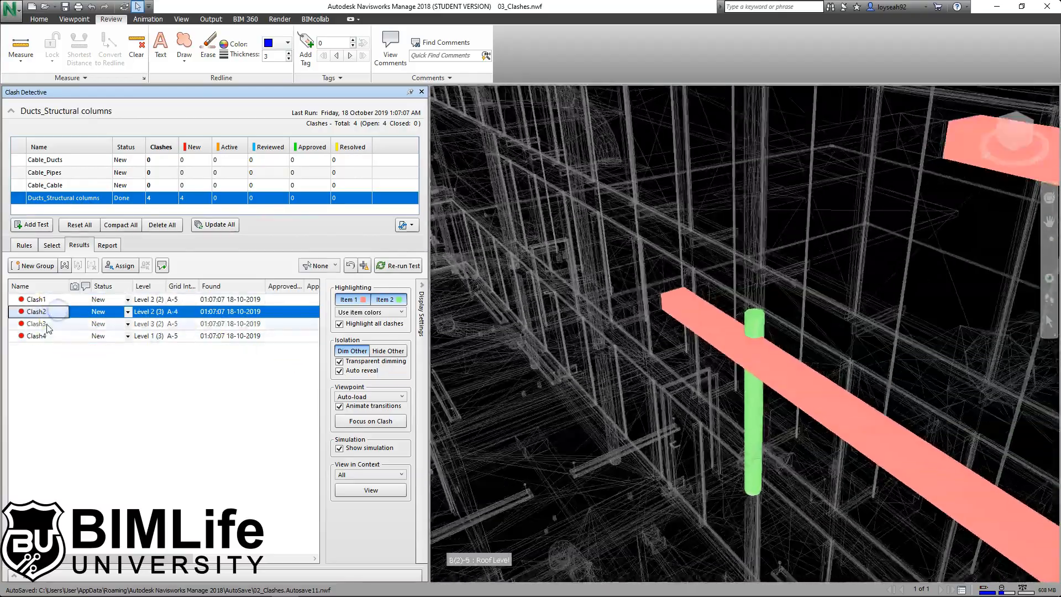
{"action": "left_click", "coordinate": [39, 335]}
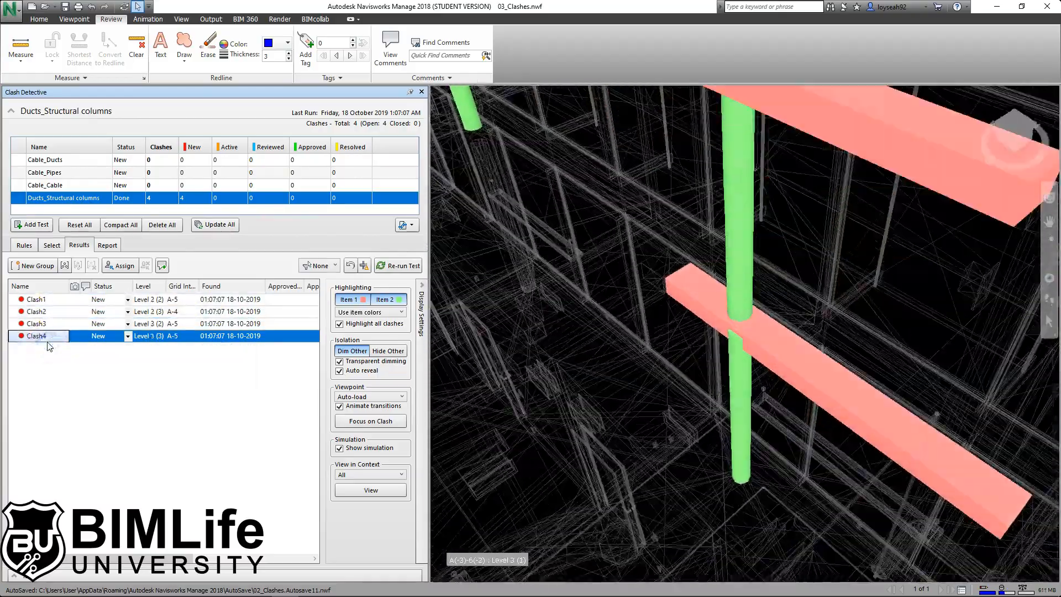
{"action": "scroll", "coordinate": [721, 346], "scroll_direction": "down", "scroll_amount": 2}
{"action": "middle_click_drag", "start_coordinate": [722, 347], "coordinate": [663, 350]}
{"action": "scroll", "coordinate": [682, 251], "scroll_direction": "down", "scroll_amount": 2}
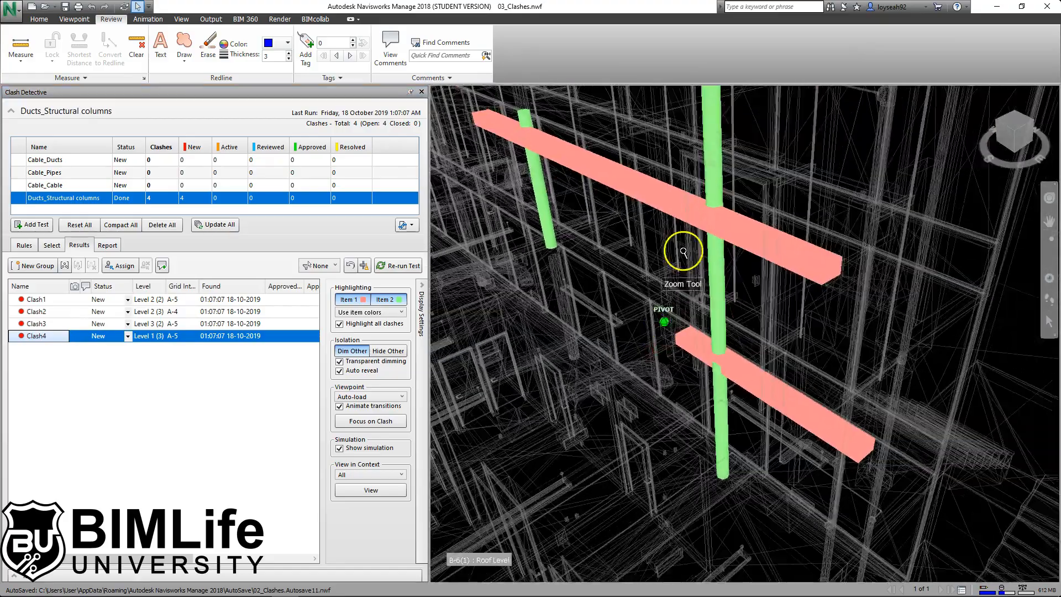
{"action": "middle_click_drag", "start_coordinate": [682, 251], "coordinate": [640, 495]}
{"action": "scroll", "coordinate": [667, 310], "scroll_direction": "down", "scroll_amount": 2}
{"action": "scroll", "coordinate": [668, 310], "scroll_direction": "down", "scroll_amount": 2}
{"action": "scroll", "coordinate": [699, 218], "scroll_direction": "down", "scroll_amount": 1}
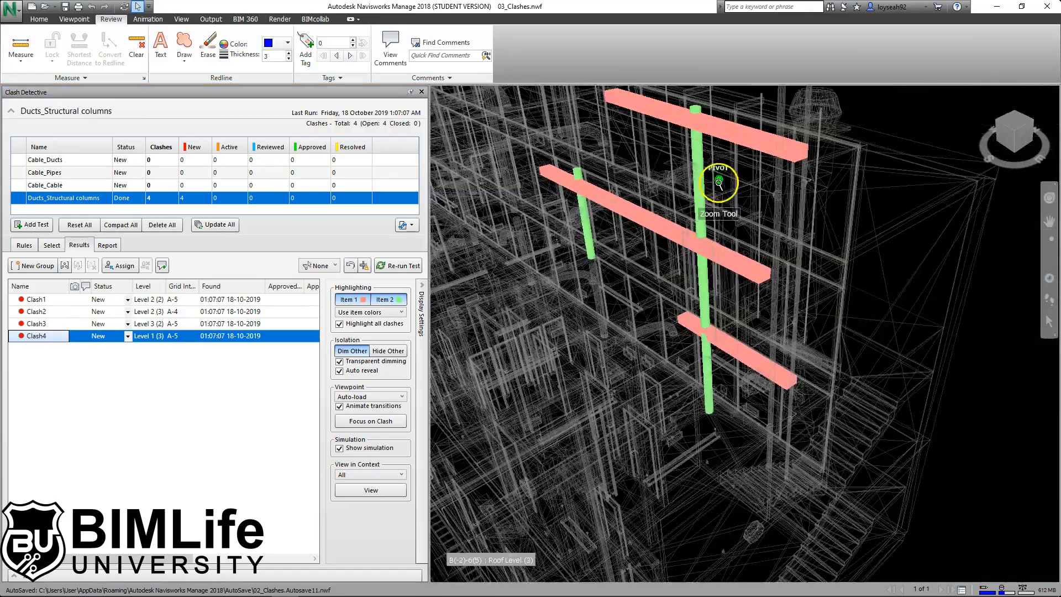
{"action": "scroll", "coordinate": [718, 178], "scroll_direction": "down", "scroll_amount": 1}
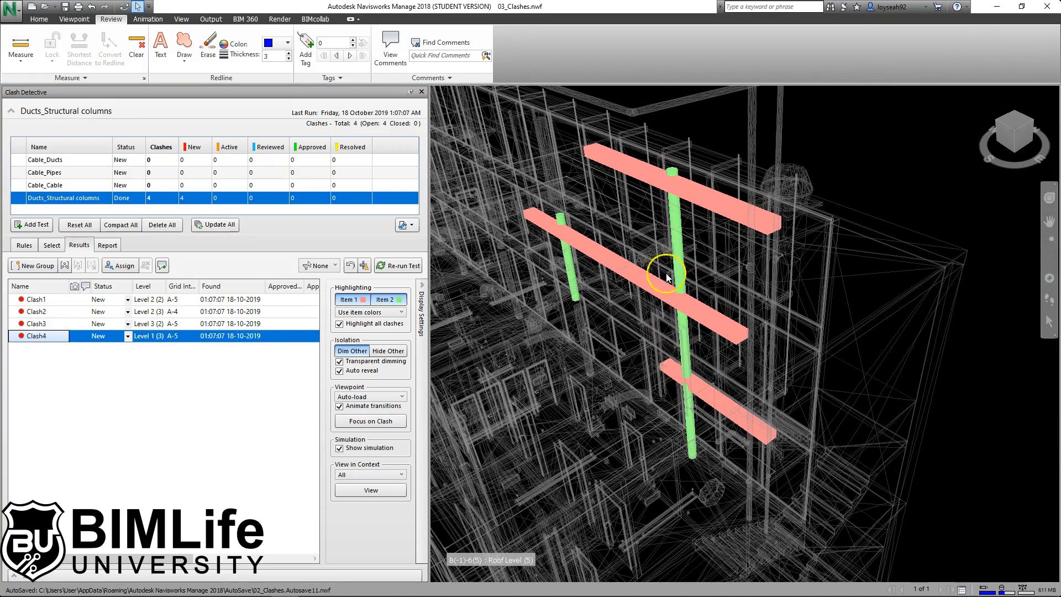
{"action": "left_click", "coordinate": [675, 248]}
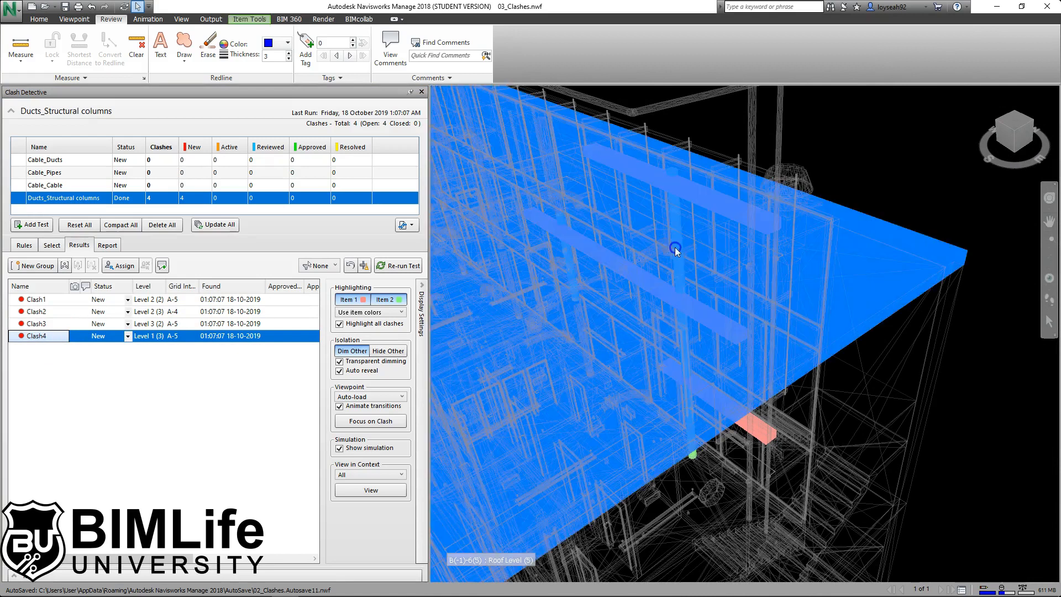
{"action": "left_click", "coordinate": [846, 162]}
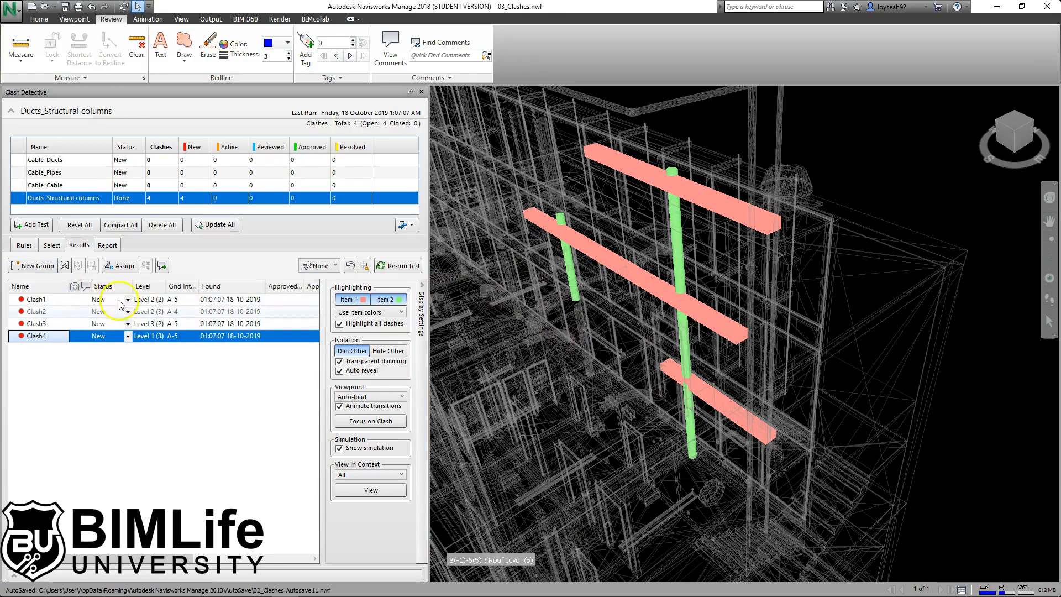
- Group Clash1 to Clash4 of the Ducts_Structural columns test into one clash group
{"action": "mouse_move", "coordinate": [556, 189]}
{"action": "left_click", "coordinate": [65, 303]}
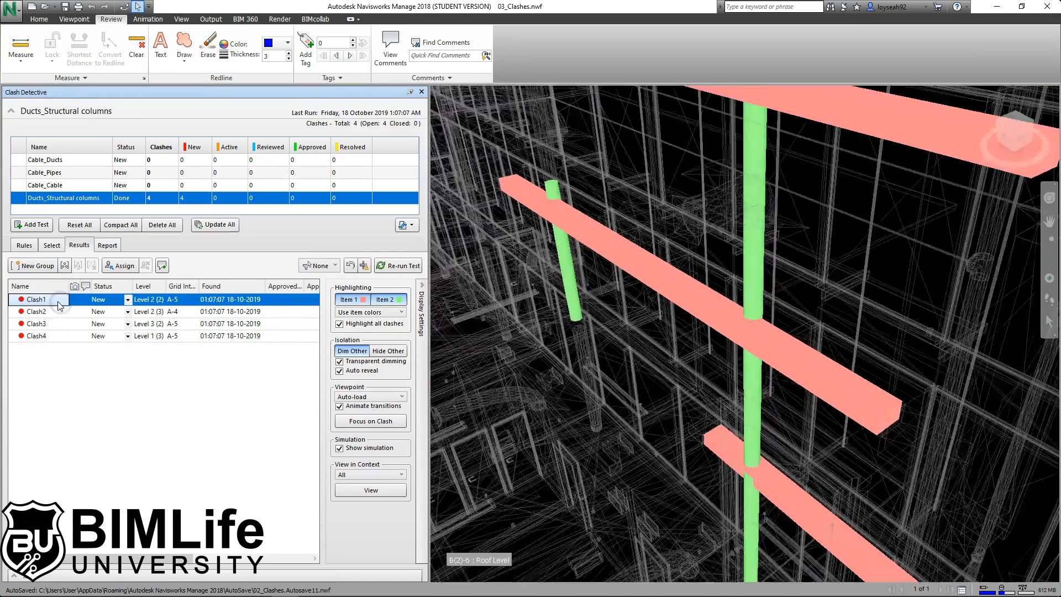
{"action": "left_click", "coordinate": [58, 340], "text": "shift"}
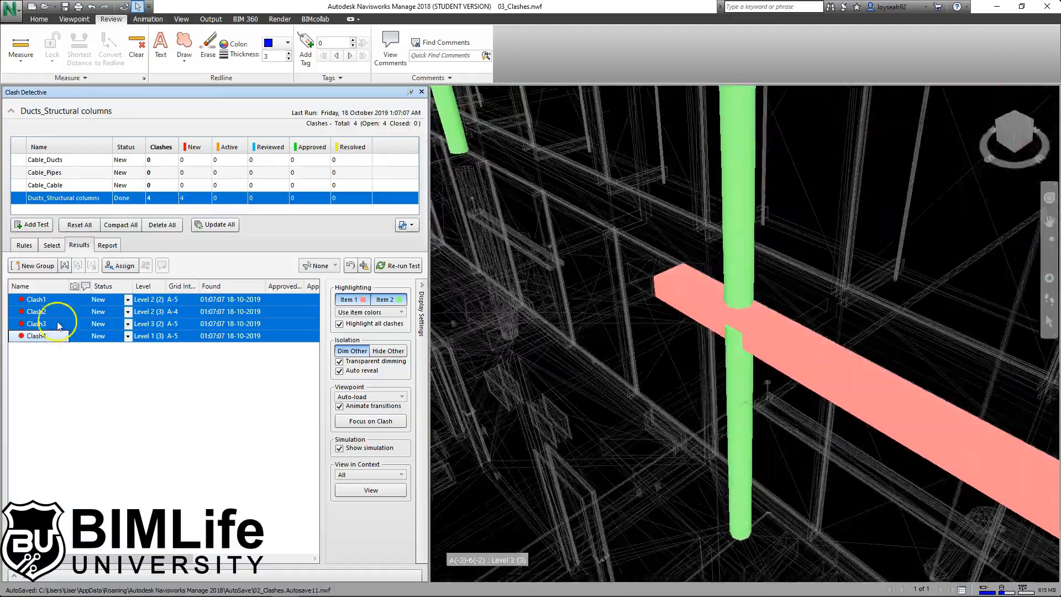
{"action": "right_click", "coordinate": [59, 325]}
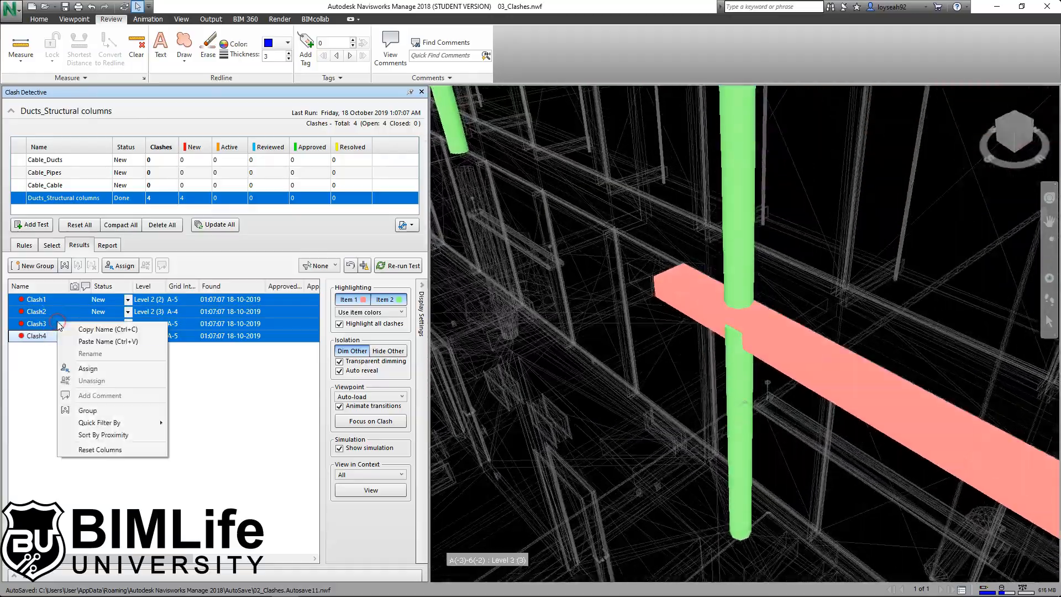
{"action": "left_click", "coordinate": [116, 412]}
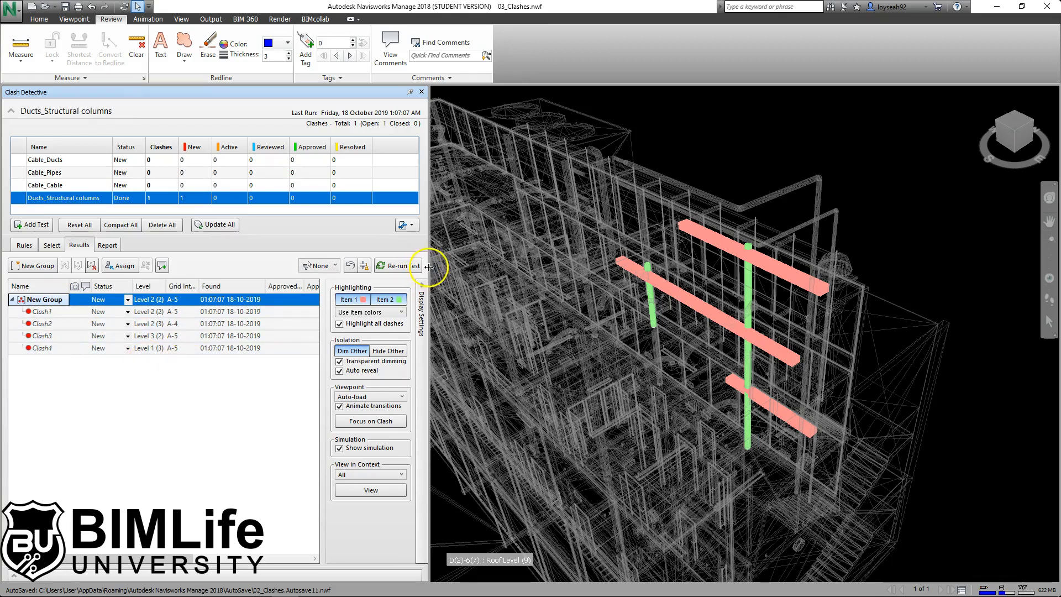
- Widen the Clash Detective window and explode the new clash group back into individual clashes
{"action": "left_click_drag", "start_coordinate": [430, 276], "coordinate": [532, 276]}
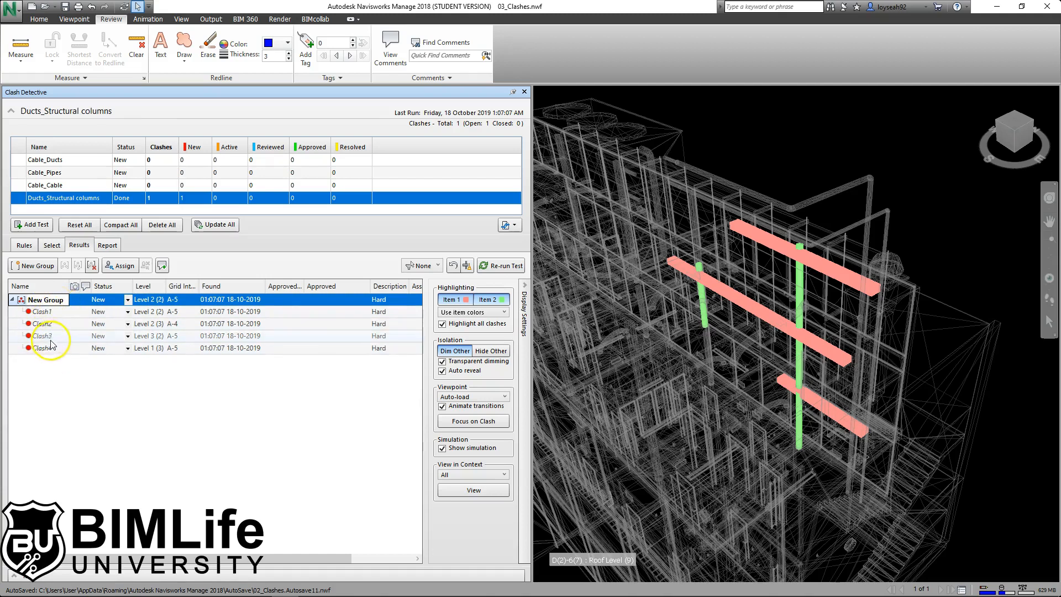
{"action": "right_click", "coordinate": [56, 307]}
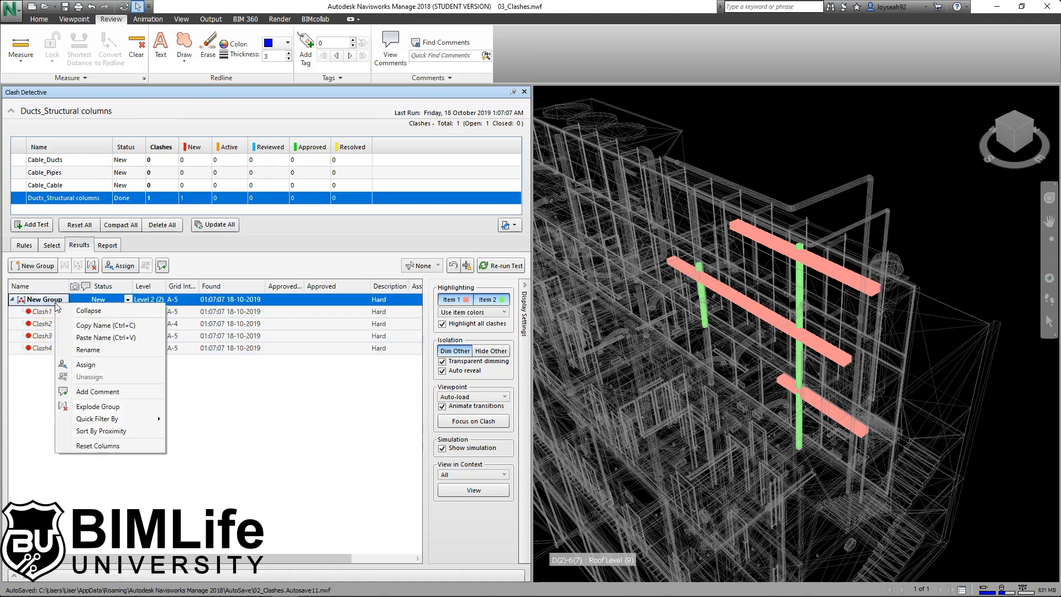
{"action": "left_click", "coordinate": [101, 407]}
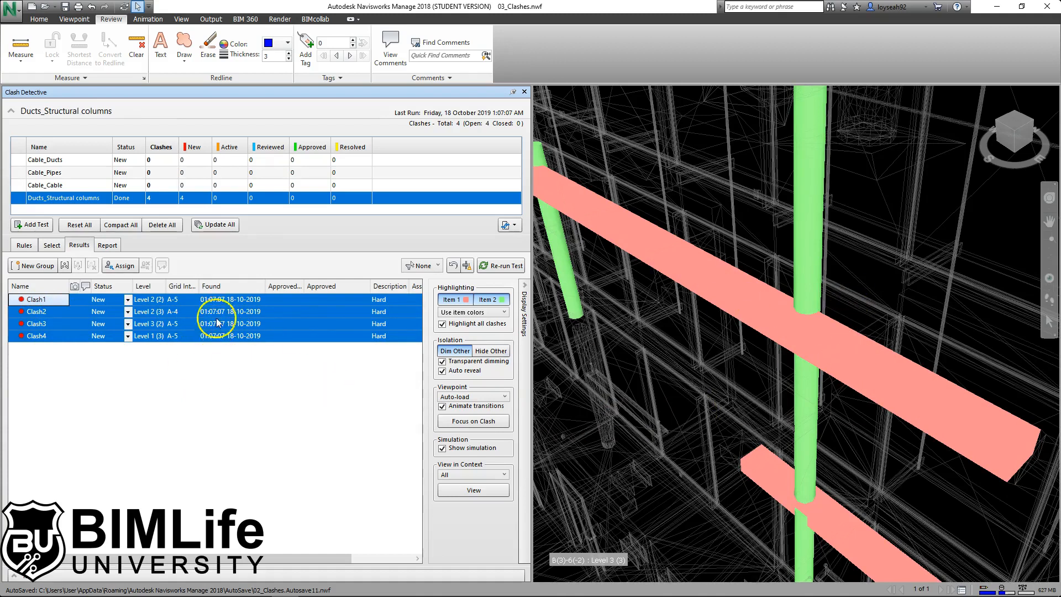
- Assign Clash1 to "Person 1" with the notes left empty
{"action": "left_click", "coordinate": [77, 302]}
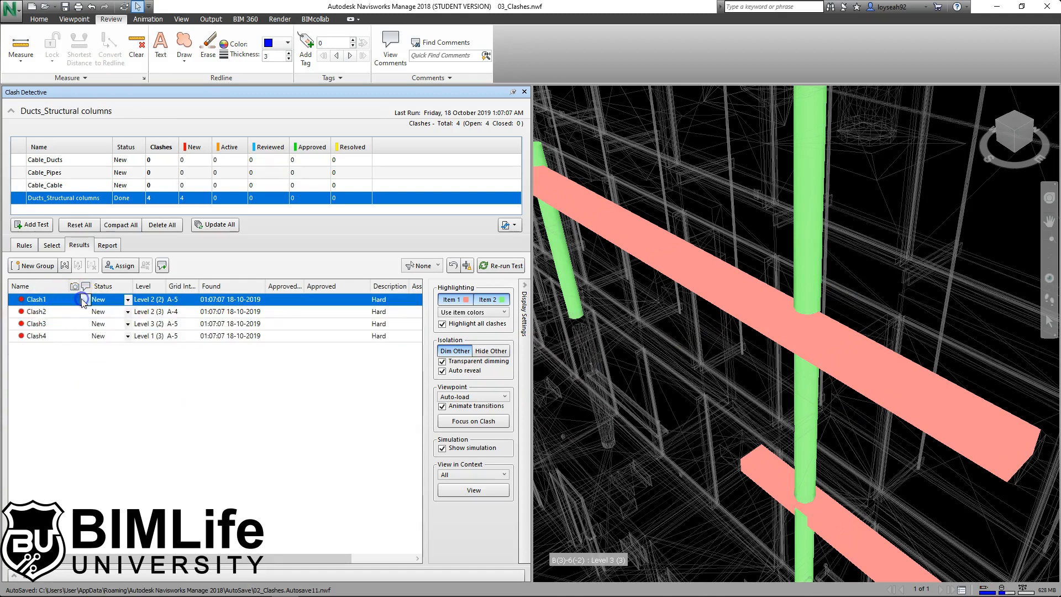
{"action": "left_click", "coordinate": [122, 271]}
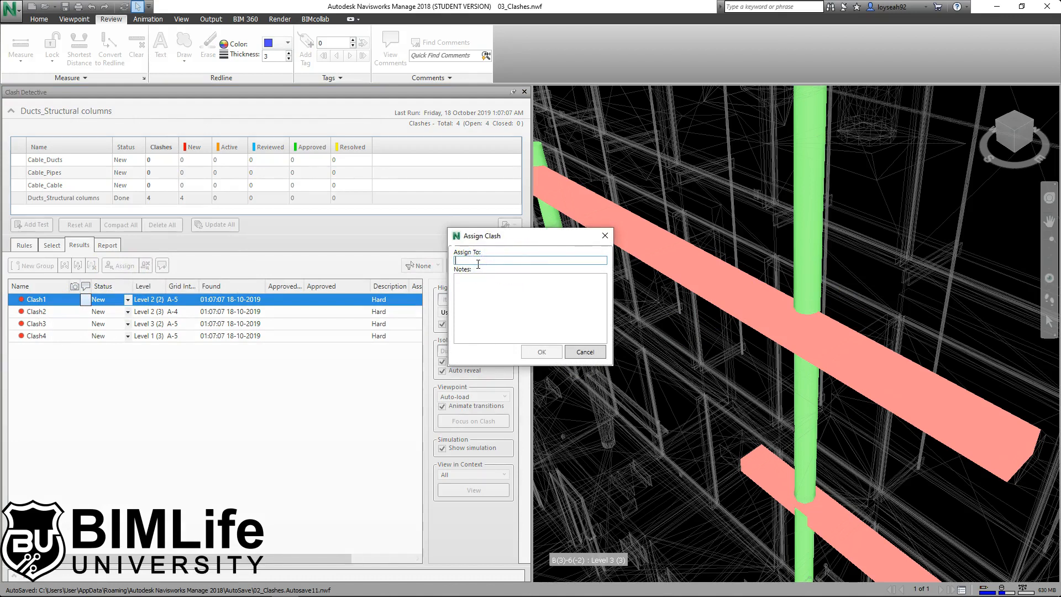
{"action": "type", "text": "Person 1"}
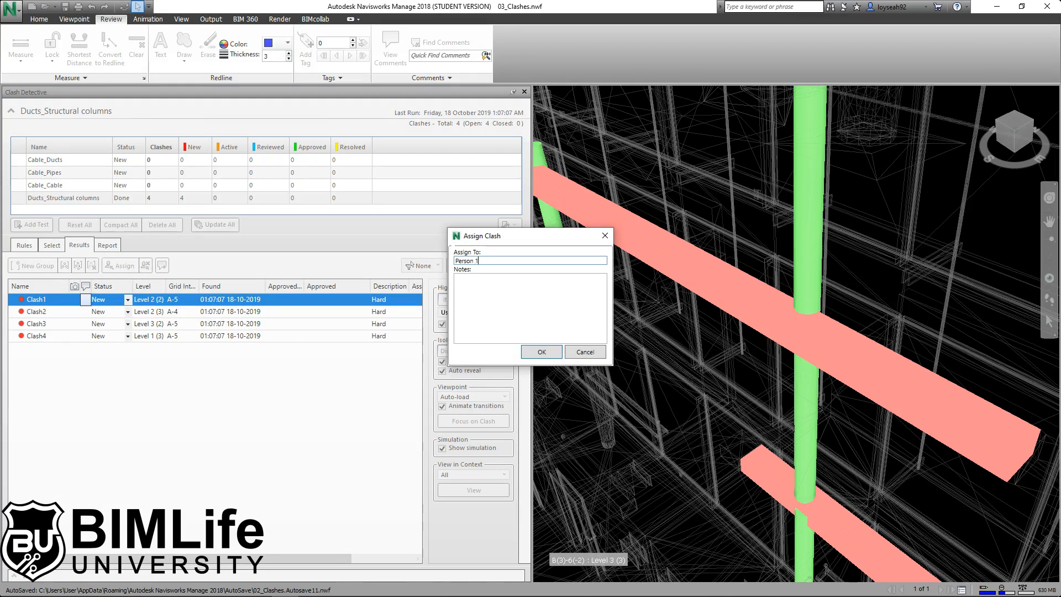
{"action": "left_click", "coordinate": [530, 284]}
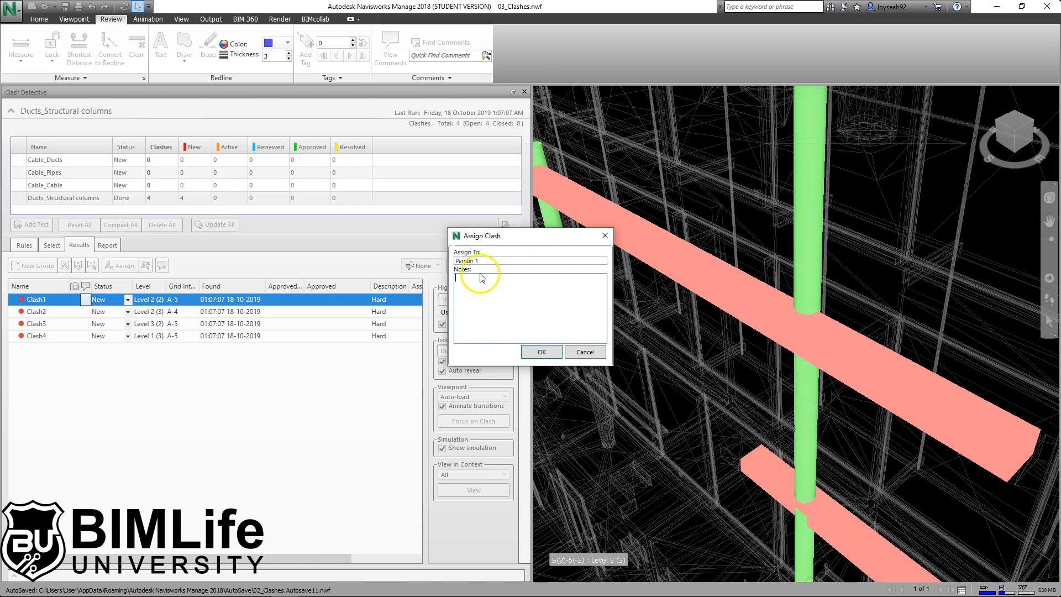
{"action": "left_click_drag", "start_coordinate": [490, 262], "coordinate": [438, 260]}
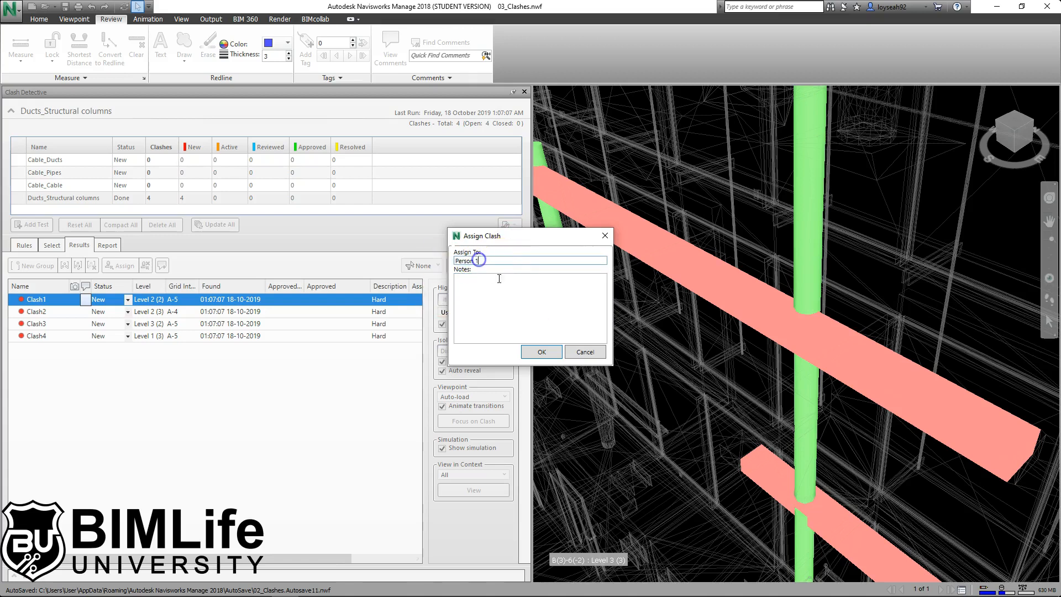
{"action": "left_click", "coordinate": [541, 351]}
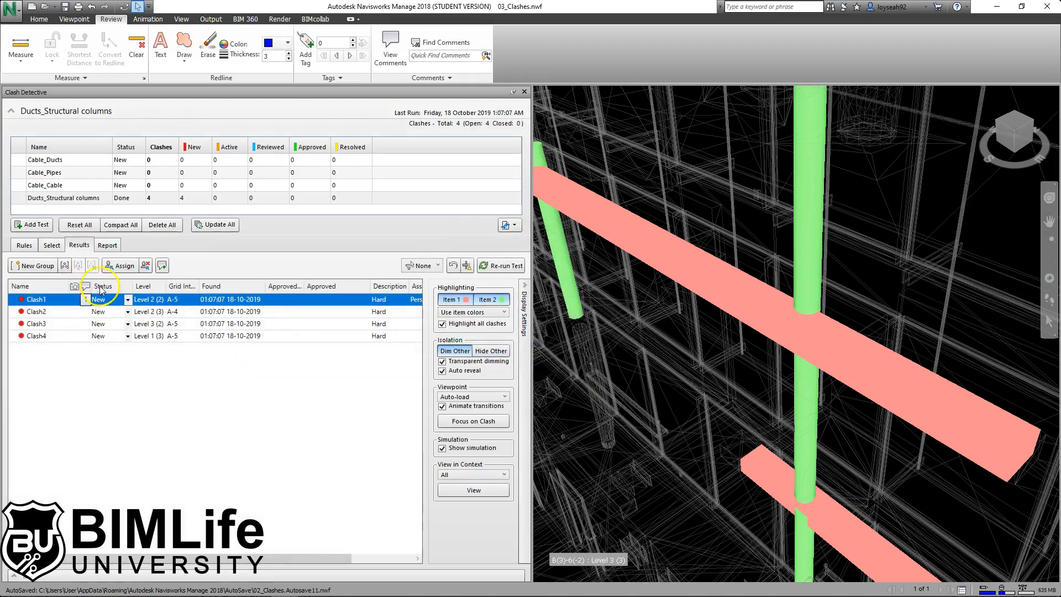
- Widen the comments column in the clash results and assign Clash2 to "Person 1"
{"action": "left_click_drag", "start_coordinate": [95, 284], "coordinate": [139, 284]}
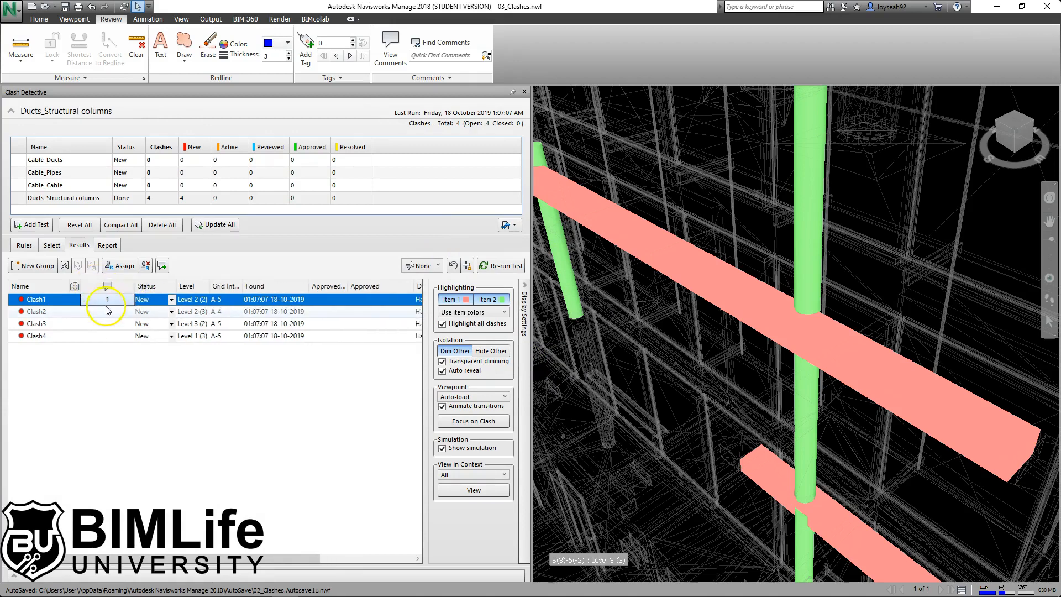
{"action": "left_click", "coordinate": [107, 308]}
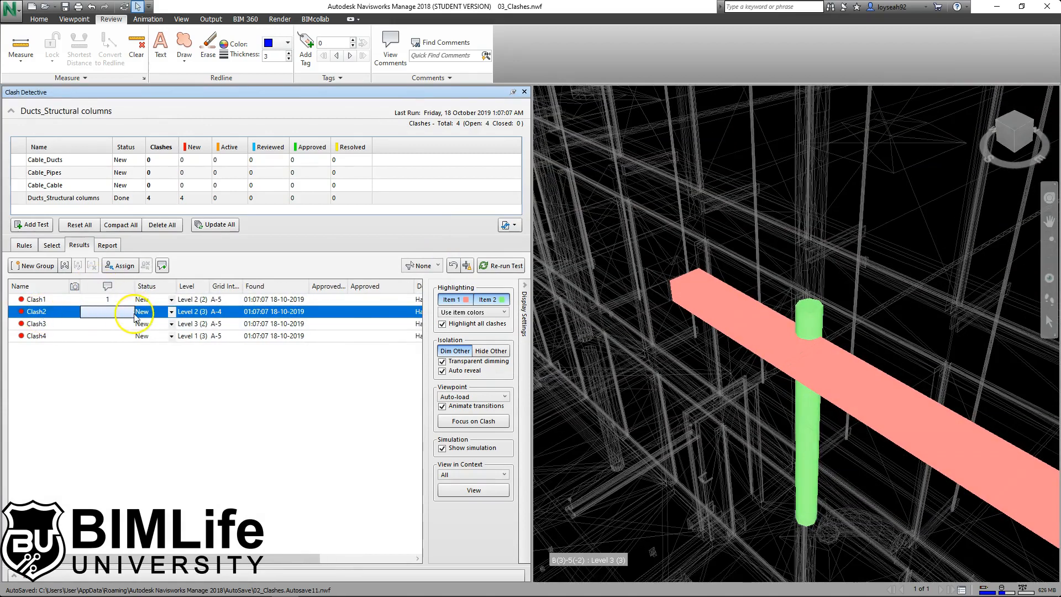
{"action": "left_click", "coordinate": [121, 266]}
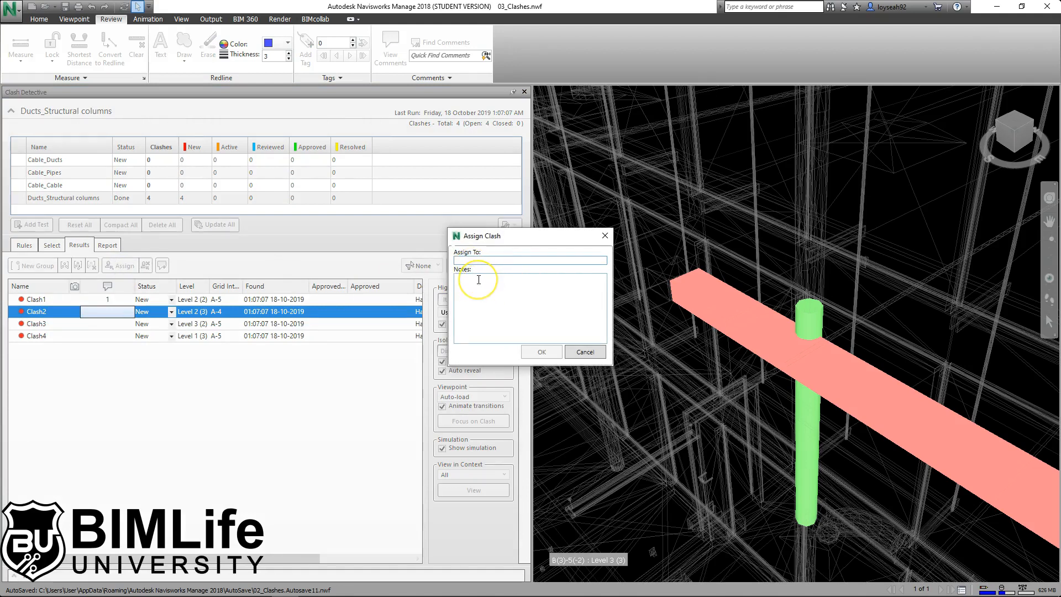
{"action": "type", "text": "Person 1"}
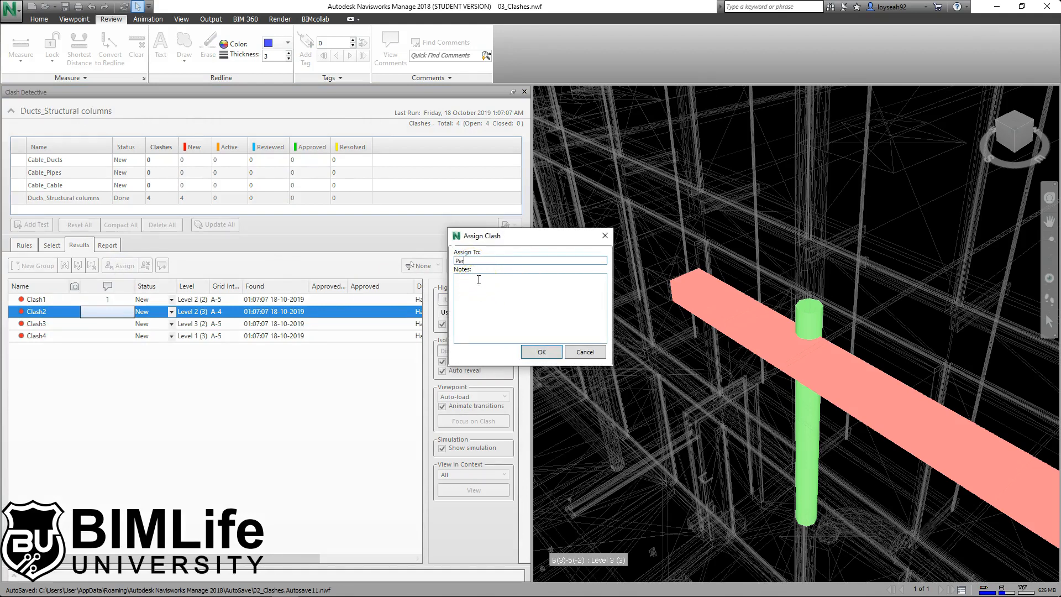
{"action": "left_click", "coordinate": [542, 351]}
- Assign Clash3 to "Person 2"
{"action": "left_click", "coordinate": [94, 325]}
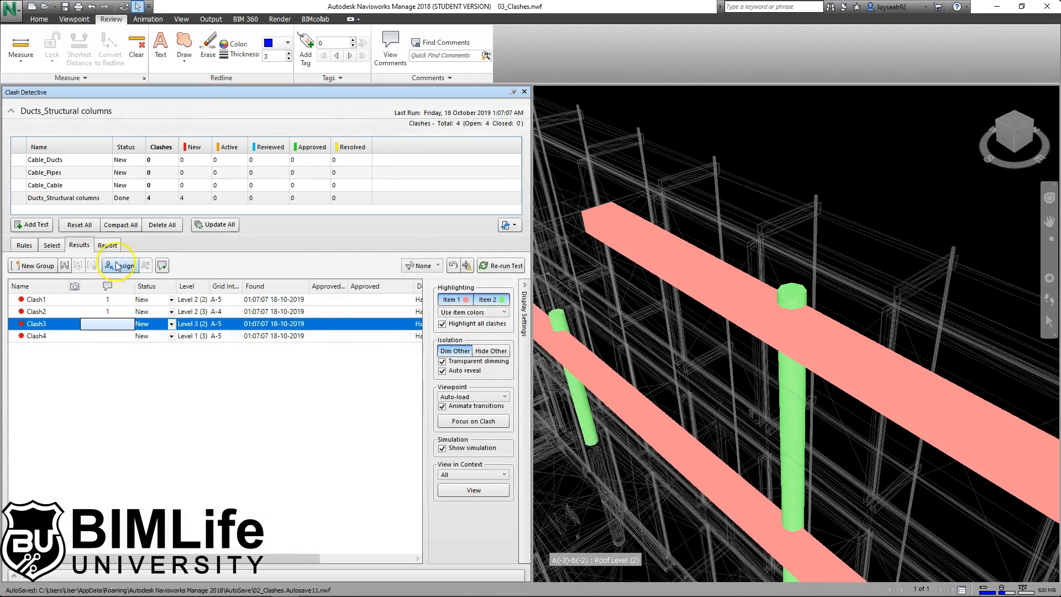
{"action": "left_click", "coordinate": [119, 265]}
{"action": "type", "text": "Person 2"}
{"action": "left_click", "coordinate": [542, 352]}
- Assign Clash4 to "Person 2"
{"action": "left_click", "coordinate": [62, 336]}
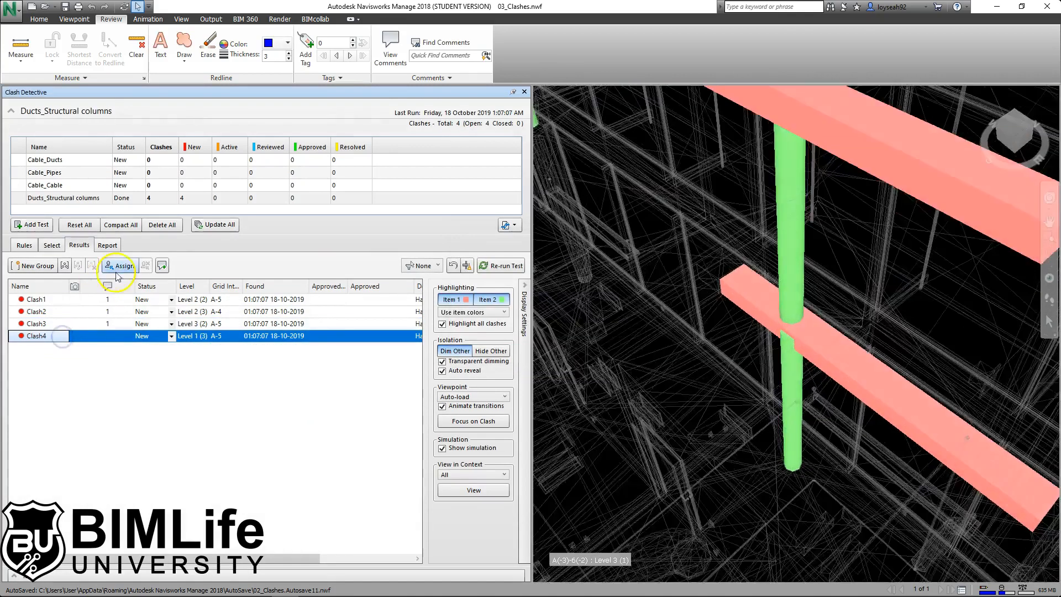
{"action": "left_click", "coordinate": [113, 266]}
{"action": "type", "text": "Person 2"}
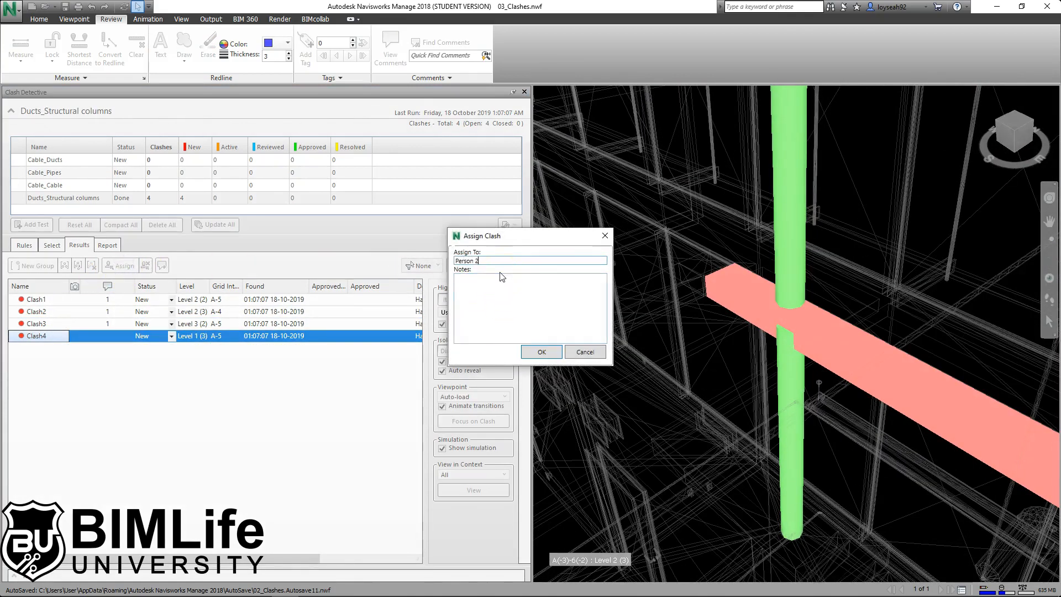
{"action": "left_click", "coordinate": [541, 351]}
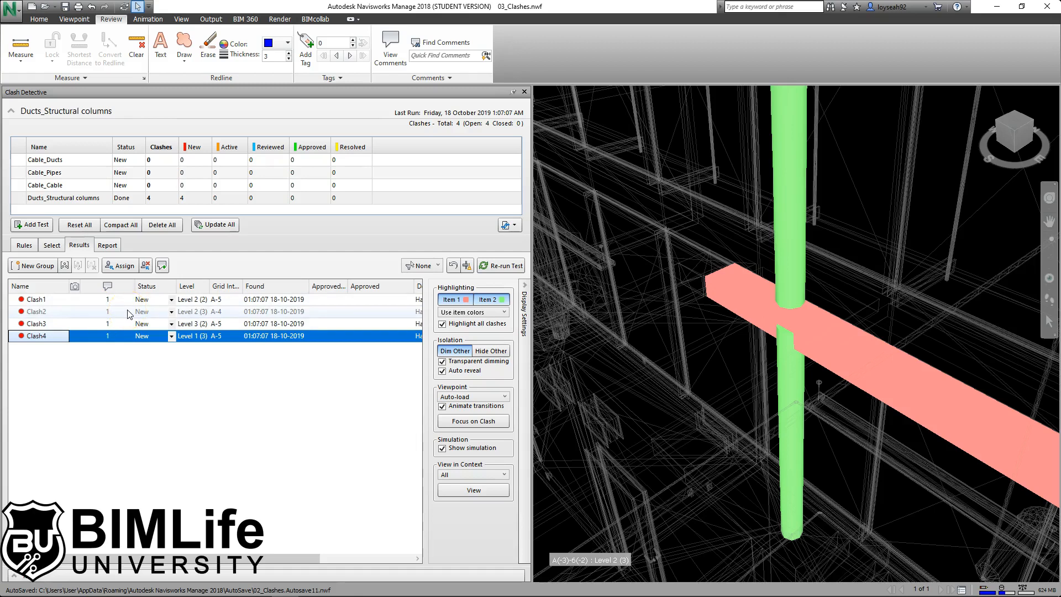
- Filter the clash results by Clash1's assignee, "Person 1", and clear the quick filter
{"action": "left_click", "coordinate": [52, 300]}
{"action": "right_click", "coordinate": [52, 300]}
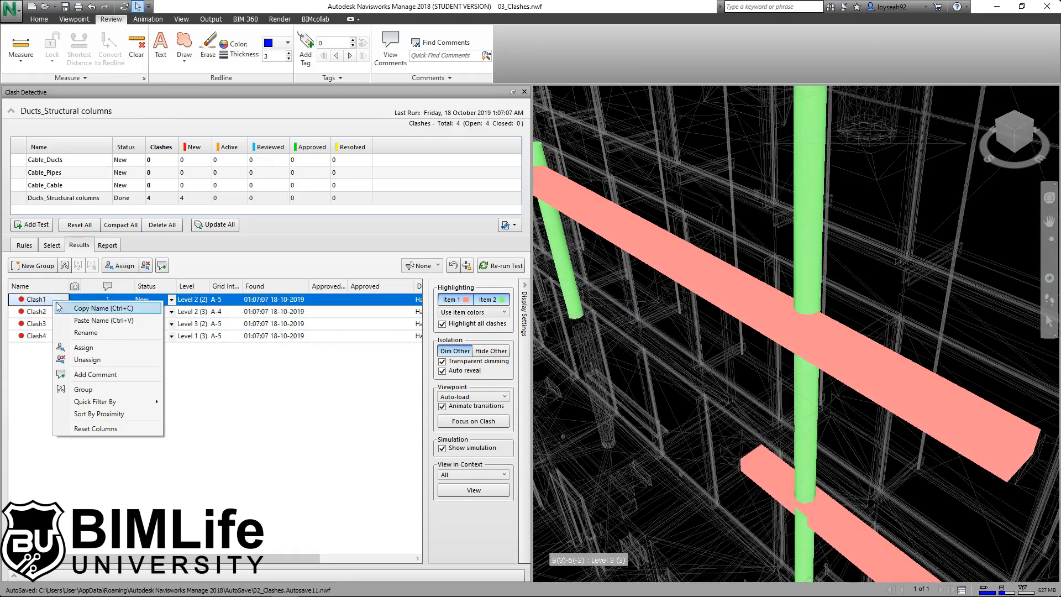
{"action": "mouse_move", "coordinate": [132, 402]}
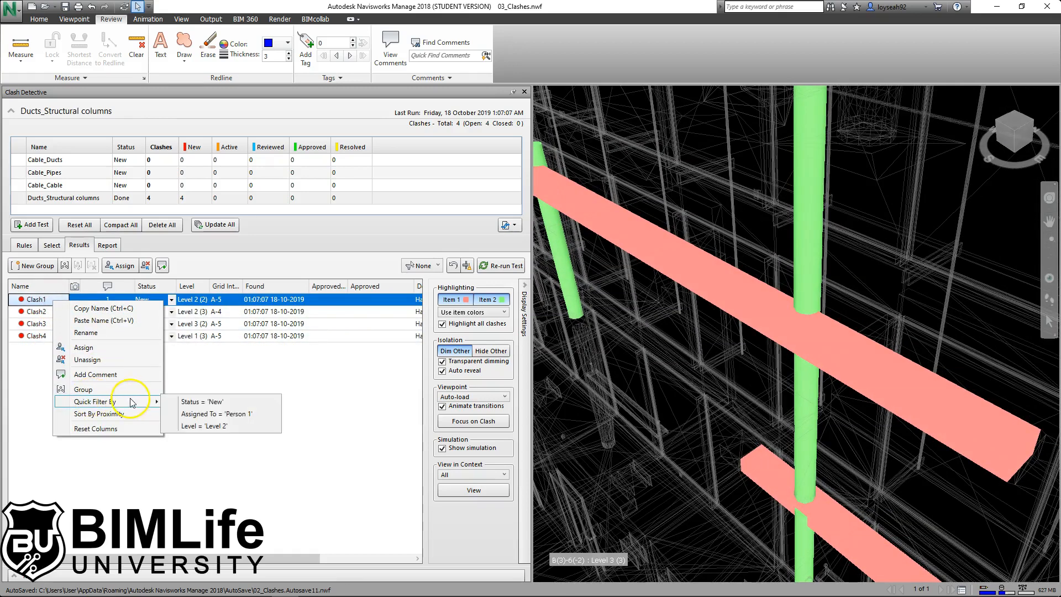
{"action": "left_click", "coordinate": [247, 415]}
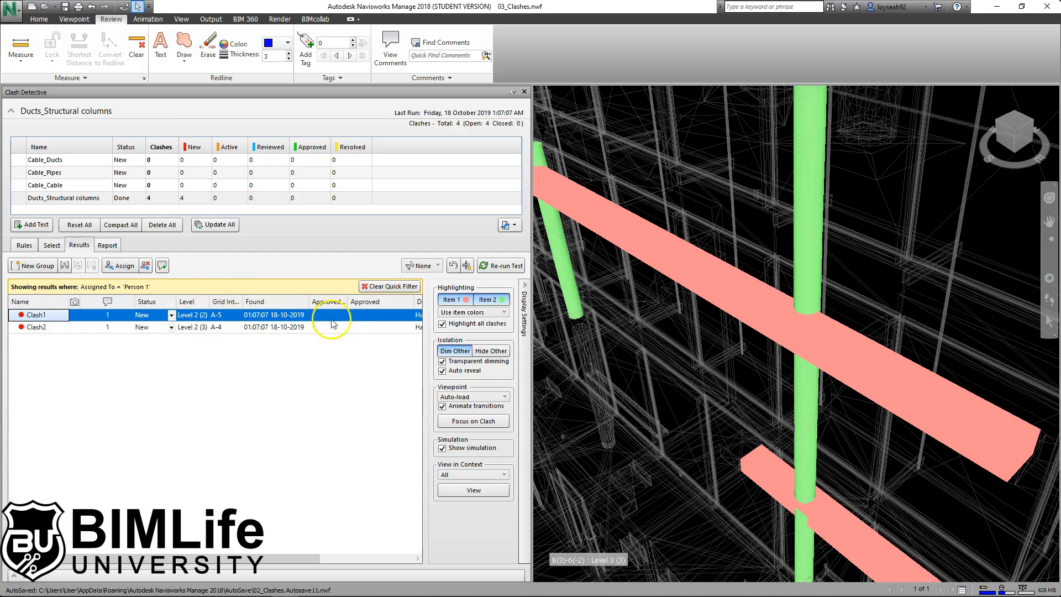
{"action": "left_click", "coordinate": [402, 287]}
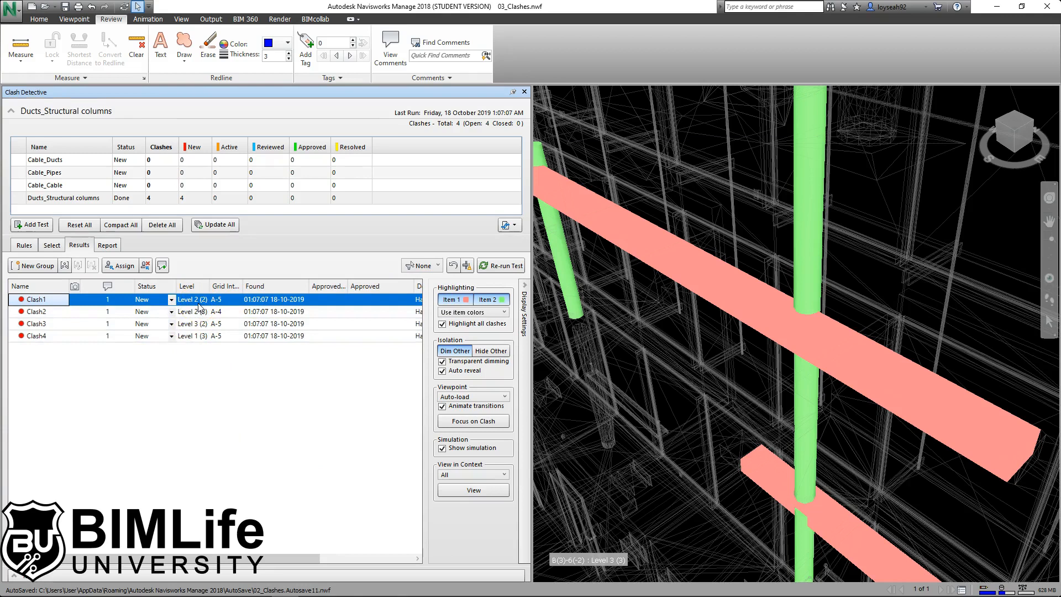
- Filter the clash results to Clash1's level, "Level 2", and clear the quick filter
{"action": "right_click", "coordinate": [78, 300]}
{"action": "right_click", "coordinate": [50, 299]}
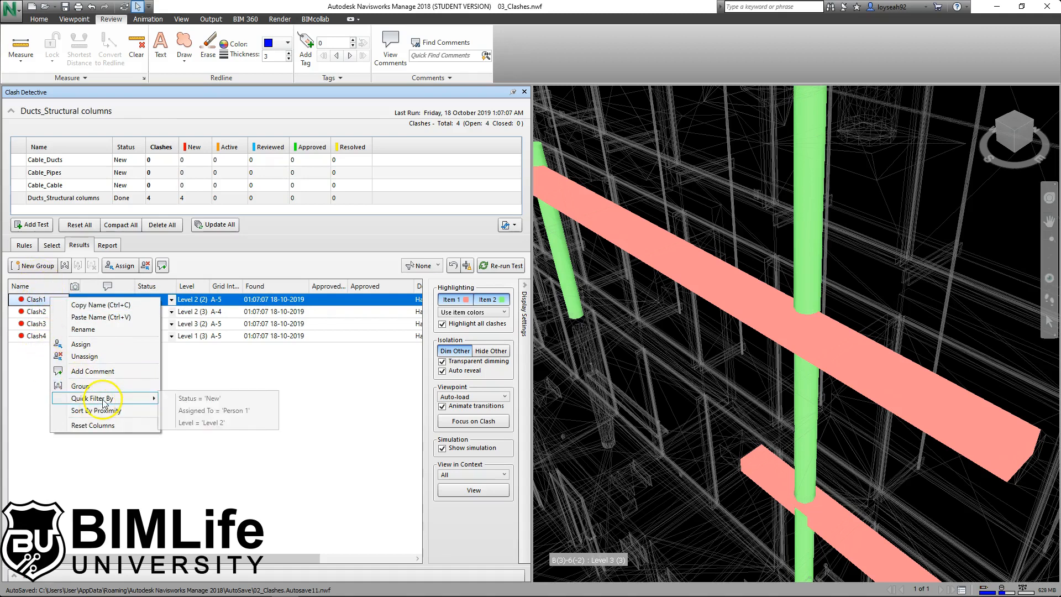
{"action": "left_click", "coordinate": [204, 423]}
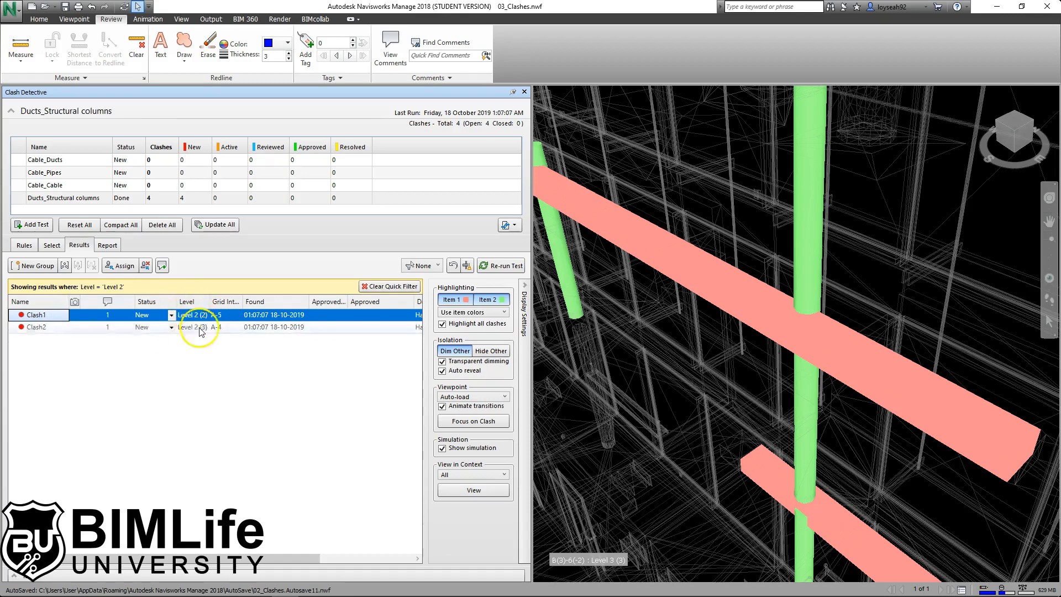
{"action": "left_click", "coordinate": [390, 286]}
- Examine the quick filter criteria offered for Clash1 and Clash3 without applying any of them
{"action": "right_click", "coordinate": [61, 300]}
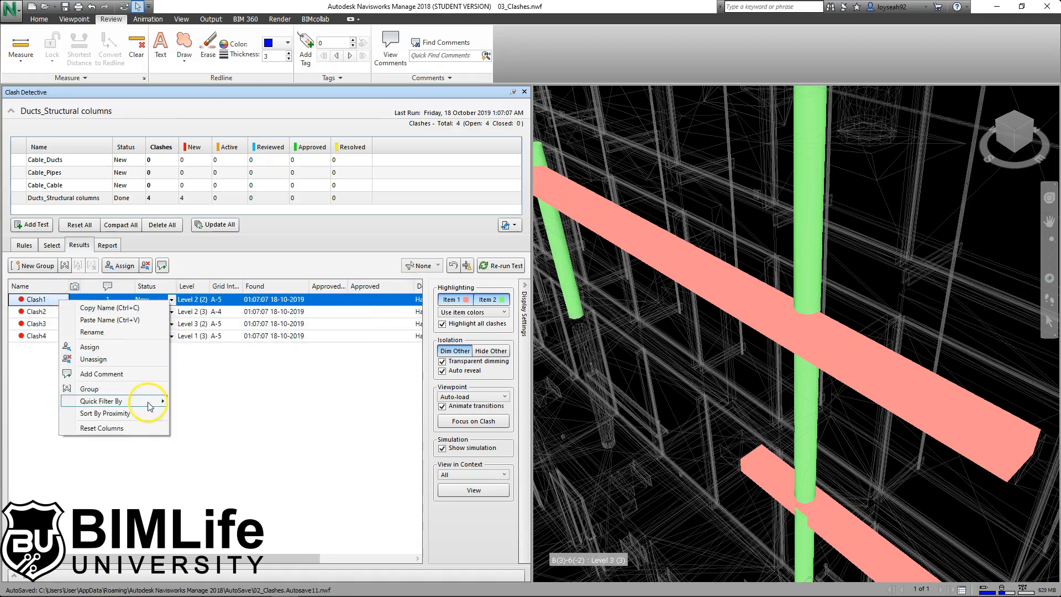
{"action": "mouse_move", "coordinate": [147, 401]}
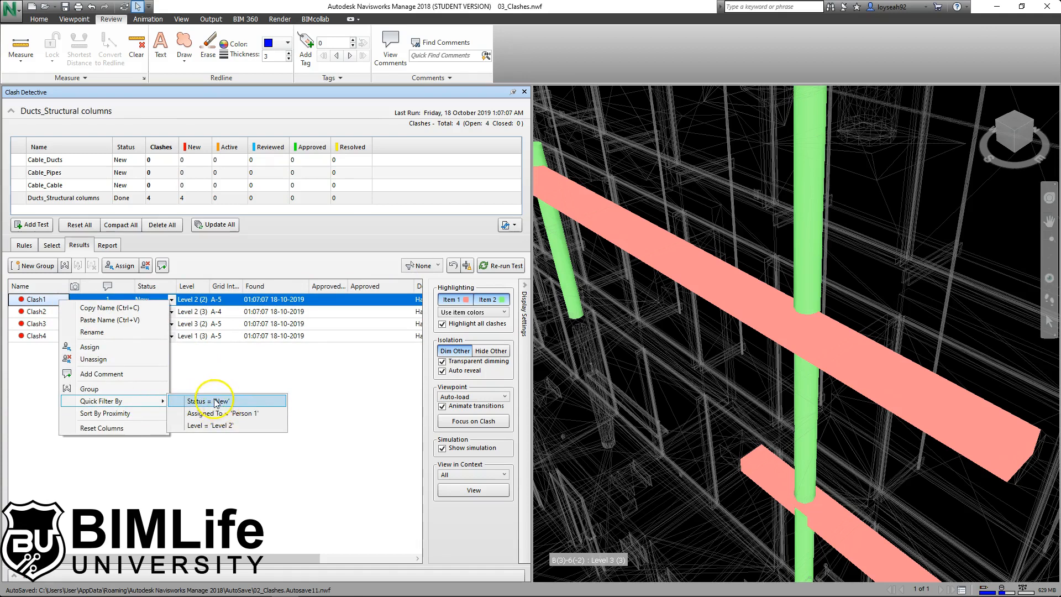
{"action": "left_click", "coordinate": [218, 371]}
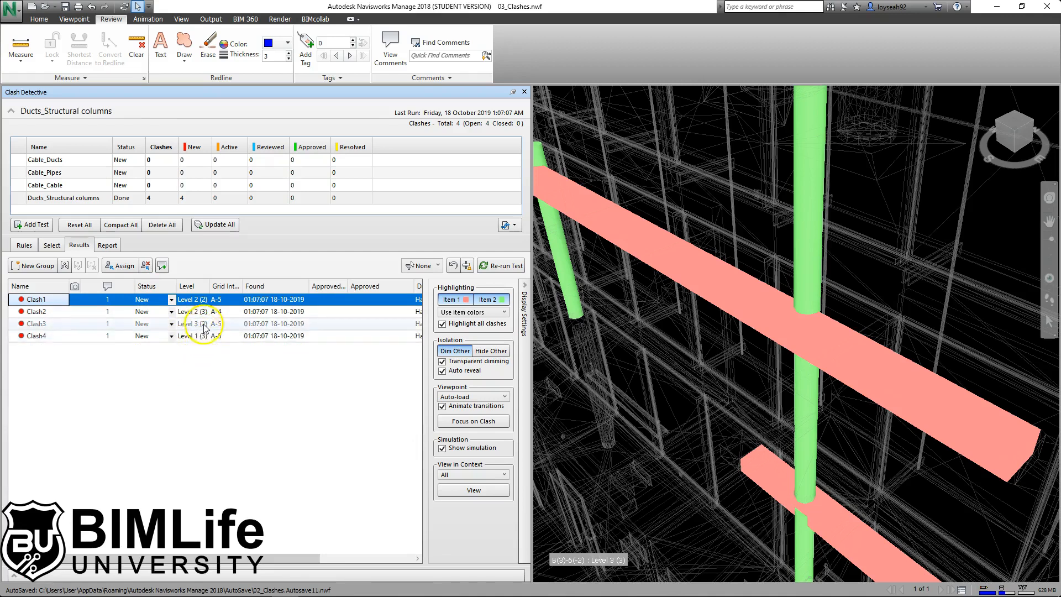
{"action": "right_click", "coordinate": [42, 326]}
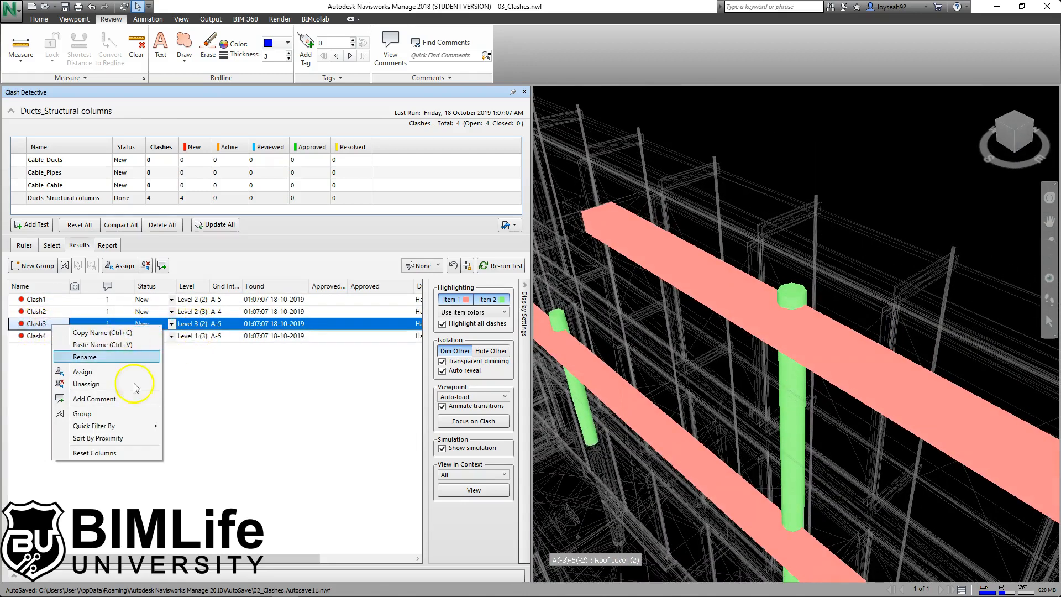
{"action": "mouse_move", "coordinate": [111, 426]}
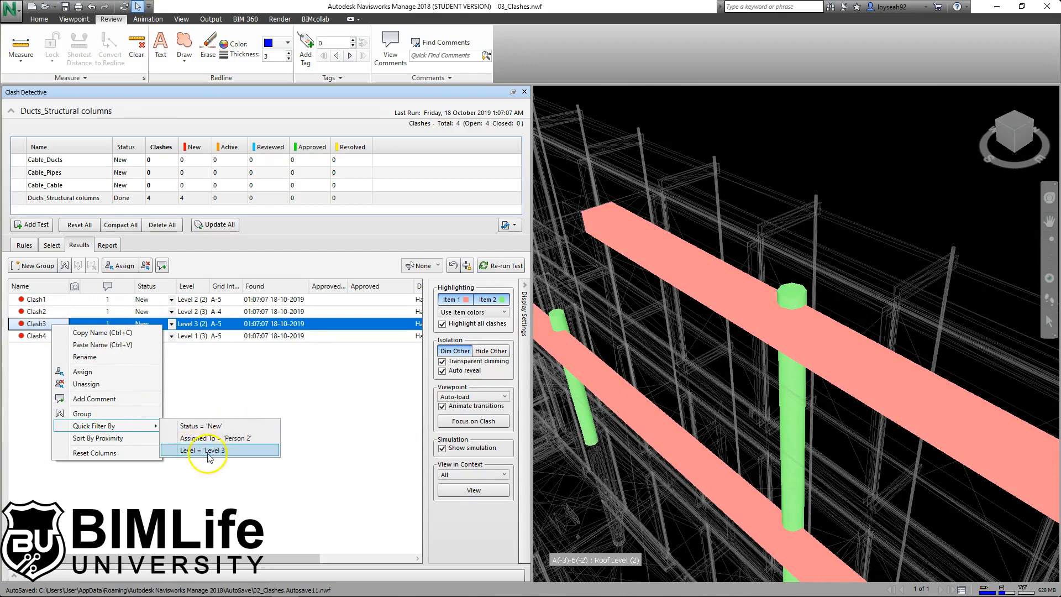
{"action": "left_click", "coordinate": [209, 385]}
{"action": "right_click", "coordinate": [39, 301]}
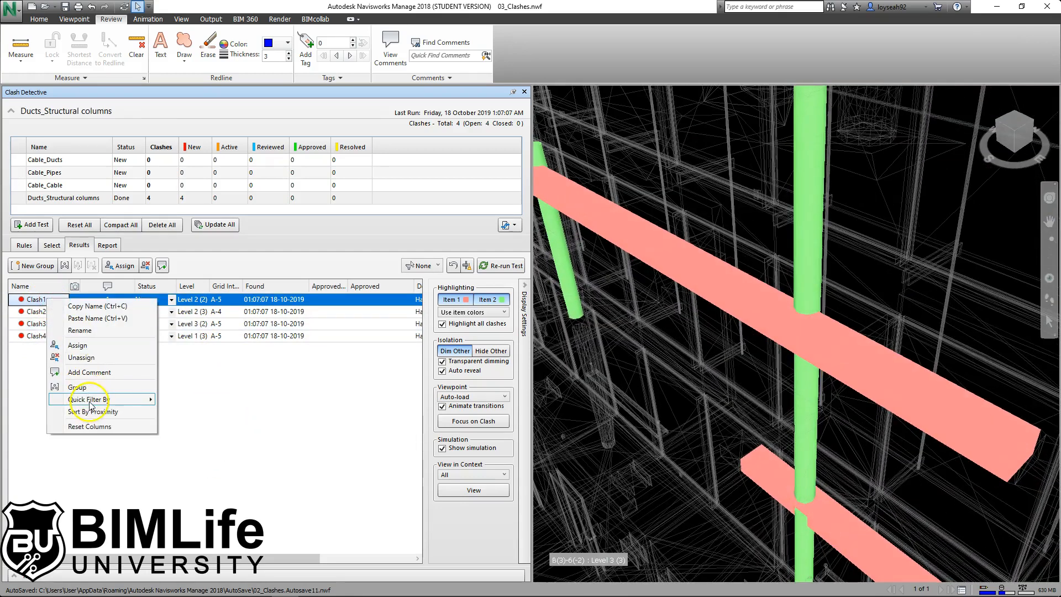
{"action": "mouse_move", "coordinate": [91, 402]}
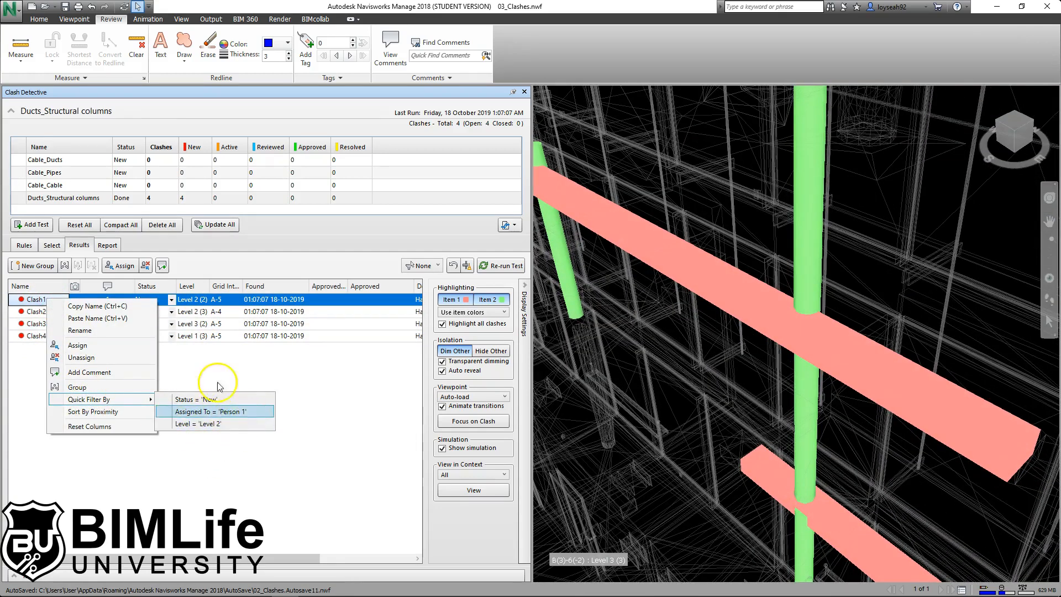
{"action": "left_click", "coordinate": [369, 420]}
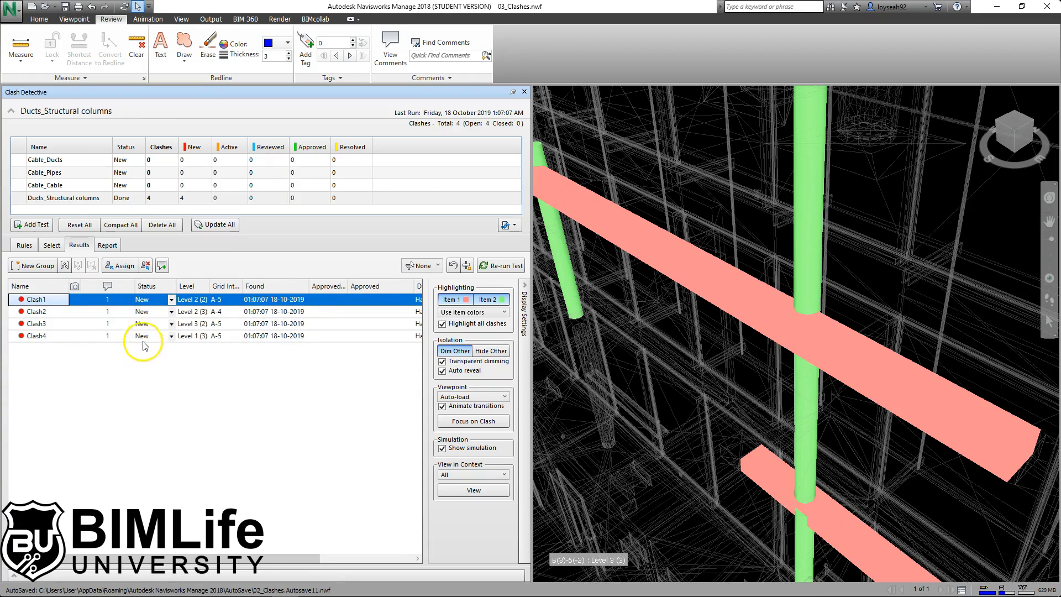
- Set the output format of the Ducts_Structural columns clash report to As viewpoints
{"action": "left_click", "coordinate": [110, 247]}
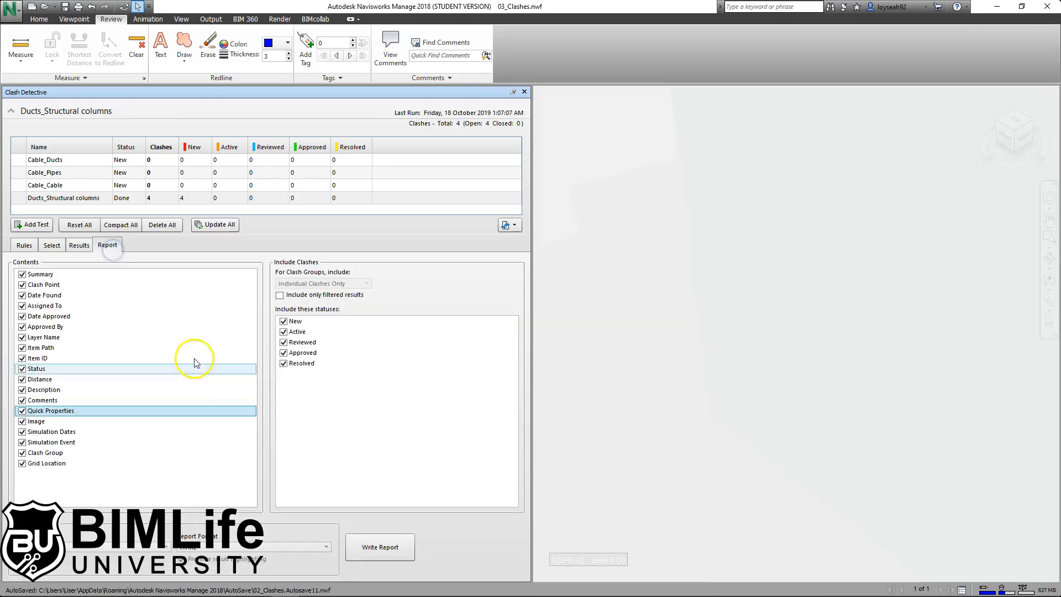
{"action": "left_click", "coordinate": [239, 547]}
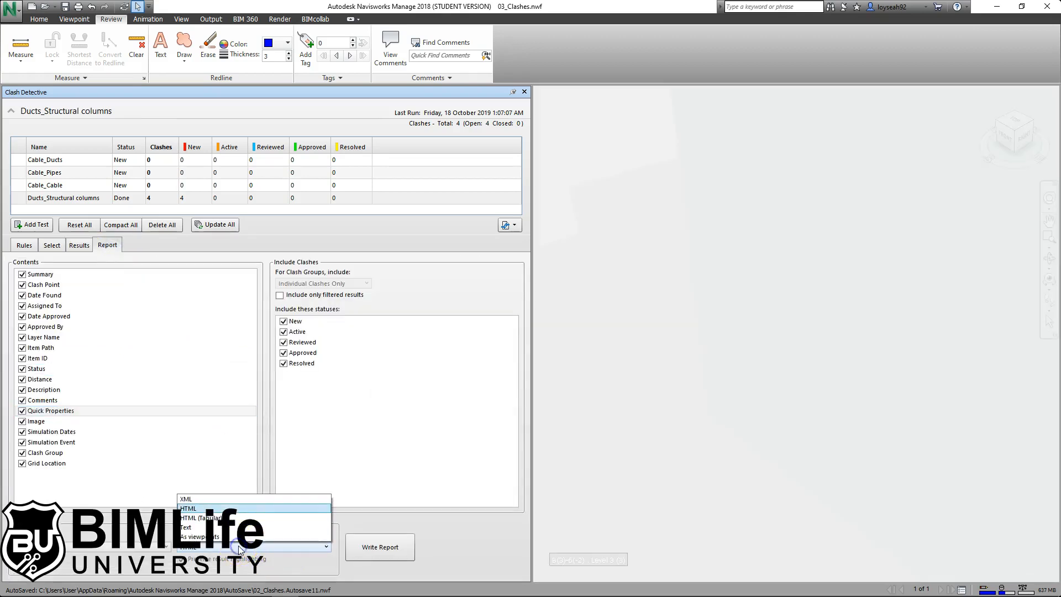
{"action": "left_click", "coordinate": [246, 537]}
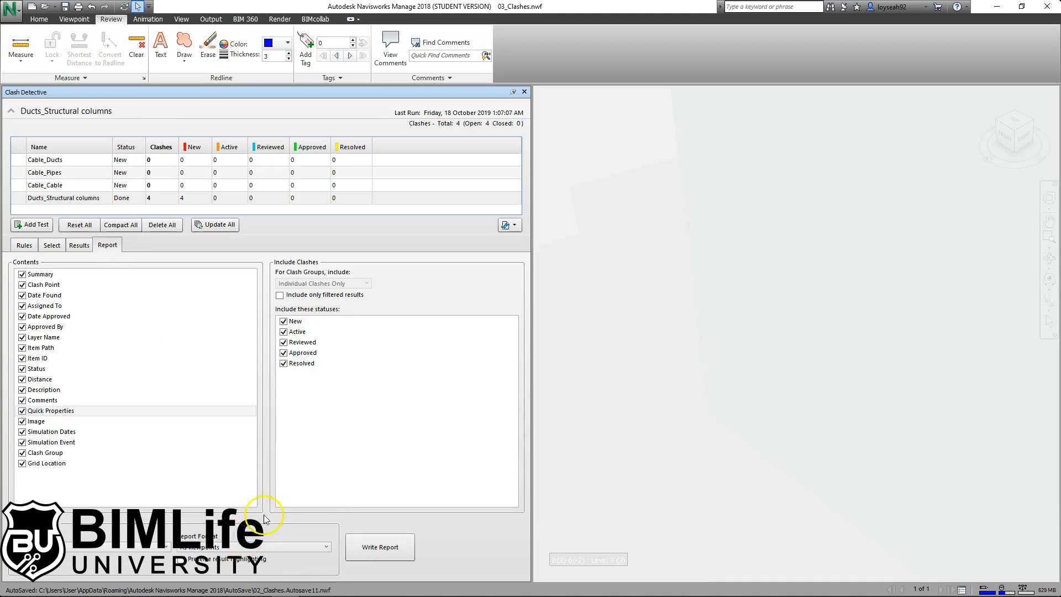
{"action": "left_click", "coordinate": [245, 549]}
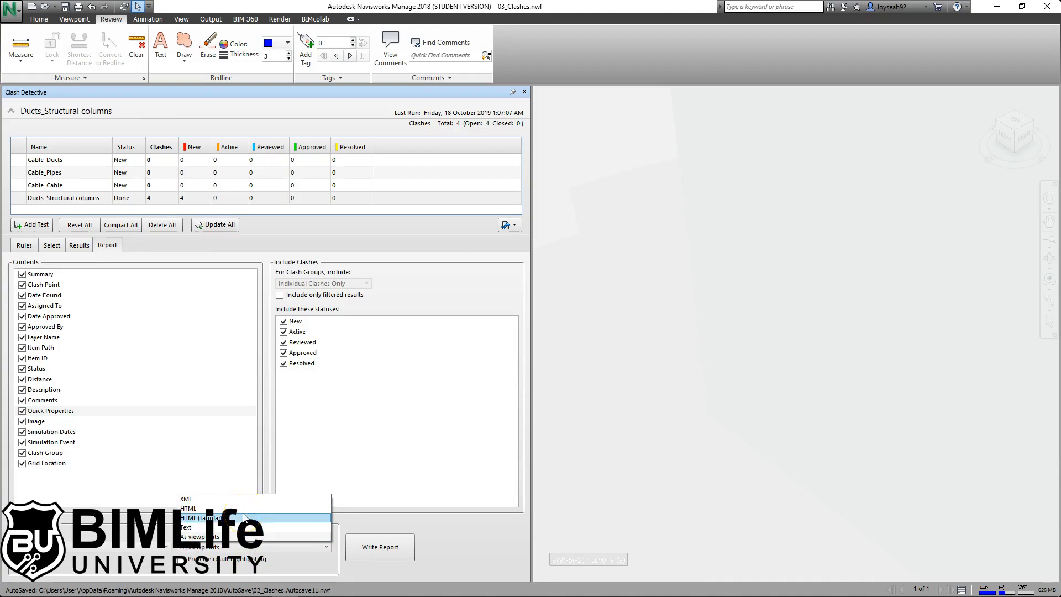
{"action": "left_click", "coordinate": [201, 537]}
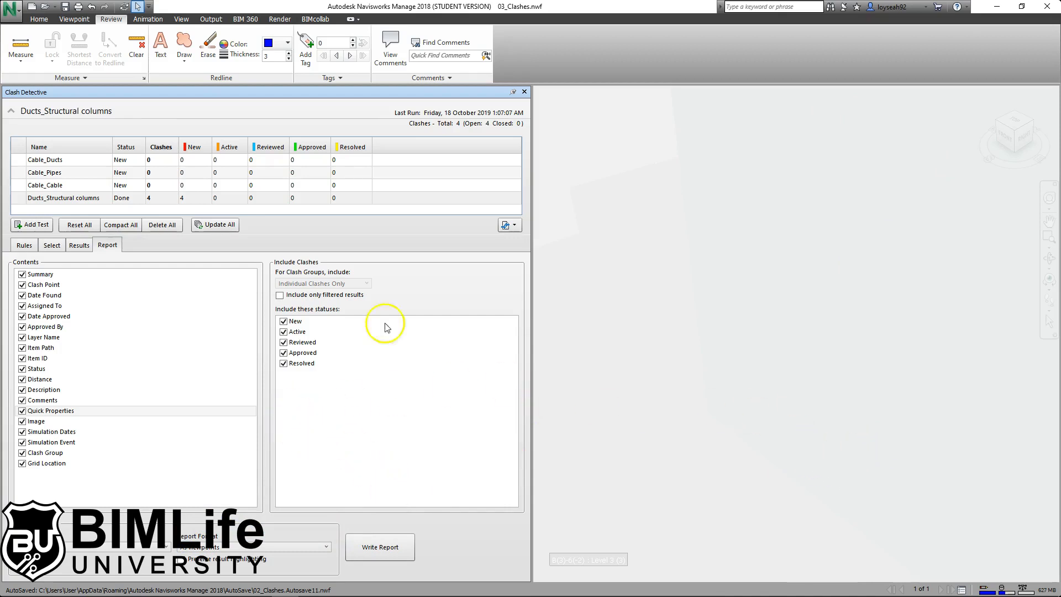
- Show the Saved Viewpoints window and write the clash report as viewpoints
{"action": "left_click", "coordinate": [182, 20]}
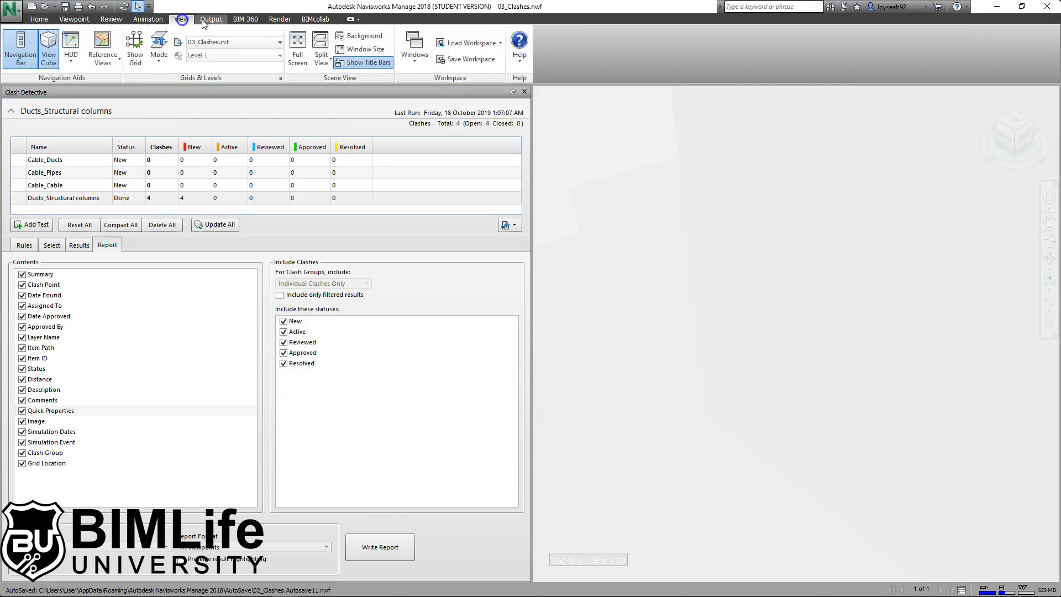
{"action": "left_click", "coordinate": [414, 49]}
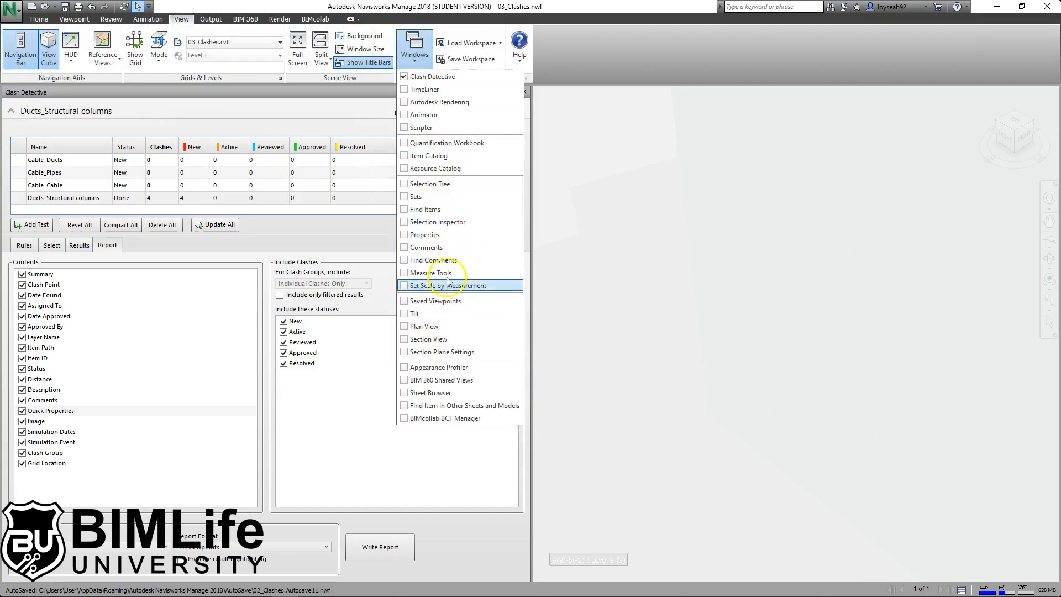
{"action": "left_click", "coordinate": [439, 301]}
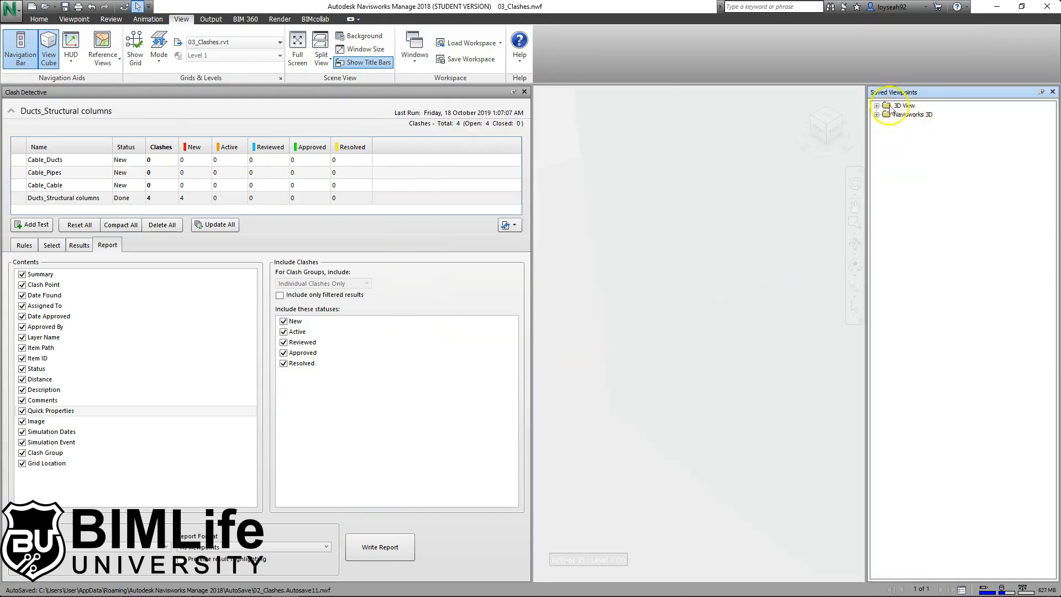
{"action": "left_click", "coordinate": [402, 556]}
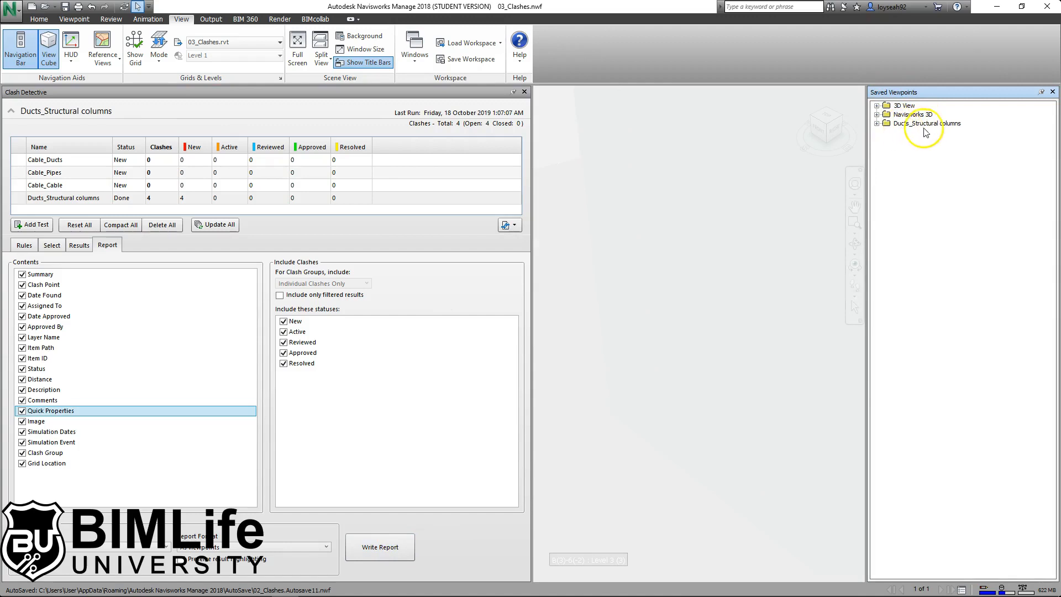
- Expand the Ducts_Structural columns viewpoint folder and view the saved viewpoints Clash1 to Clash4
{"action": "left_click", "coordinate": [877, 124]}
{"action": "left_click", "coordinate": [915, 133]}
{"action": "left_click", "coordinate": [918, 142]}
{"action": "left_click", "coordinate": [918, 150]}
{"action": "left_click", "coordinate": [917, 160]}
{"action": "left_click", "coordinate": [917, 150]}
{"action": "left_click", "coordinate": [917, 141]}
{"action": "left_click", "coordinate": [915, 132]}
{"action": "scroll", "coordinate": [687, 358], "scroll_direction": "down", "scroll_amount": 2}
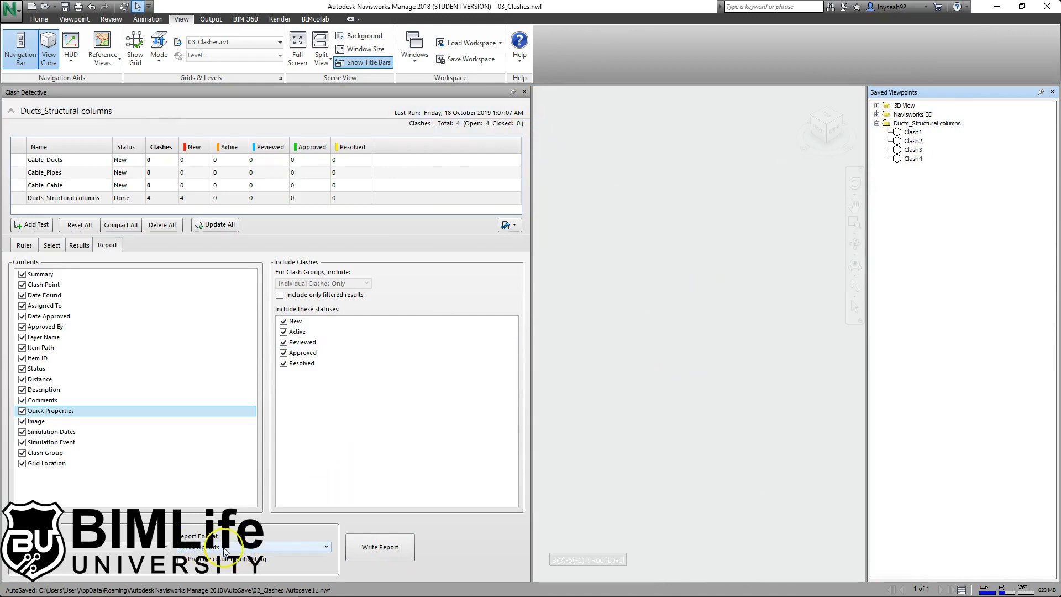
- Delete the Ducts_Structural columns viewpoint folder and write the report again with result highlighting preserved
{"action": "left_click", "coordinate": [921, 124]}
{"action": "key", "text": "Delete"}
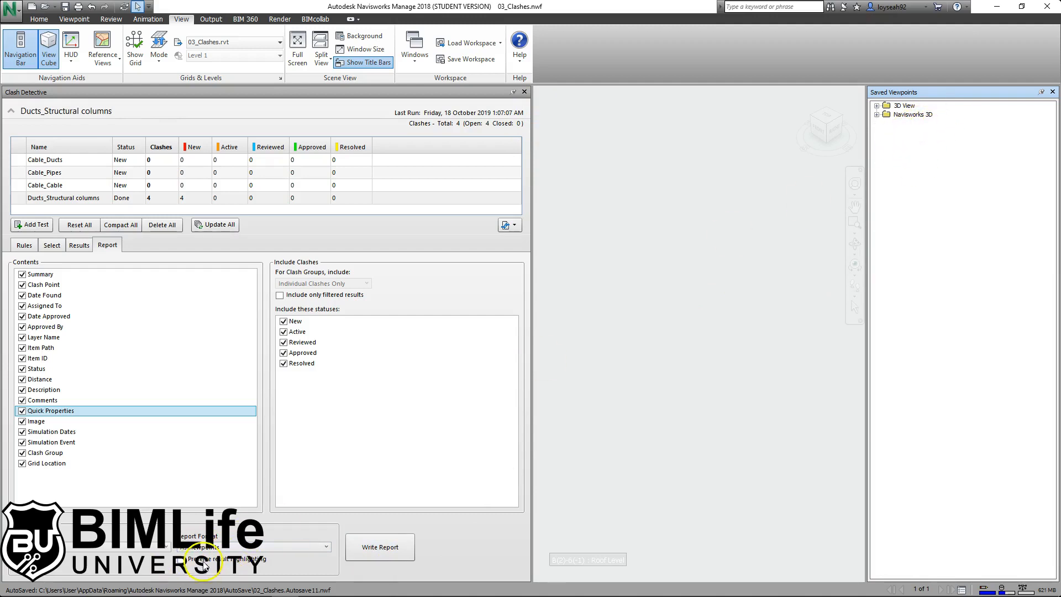
{"action": "left_click", "coordinate": [262, 562]}
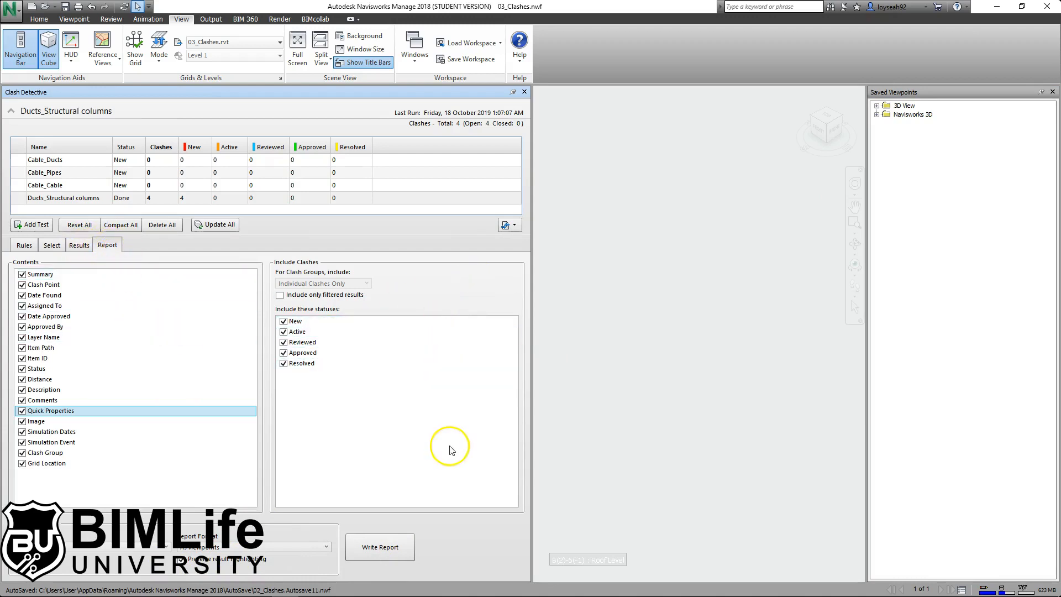
{"action": "left_click", "coordinate": [408, 550]}
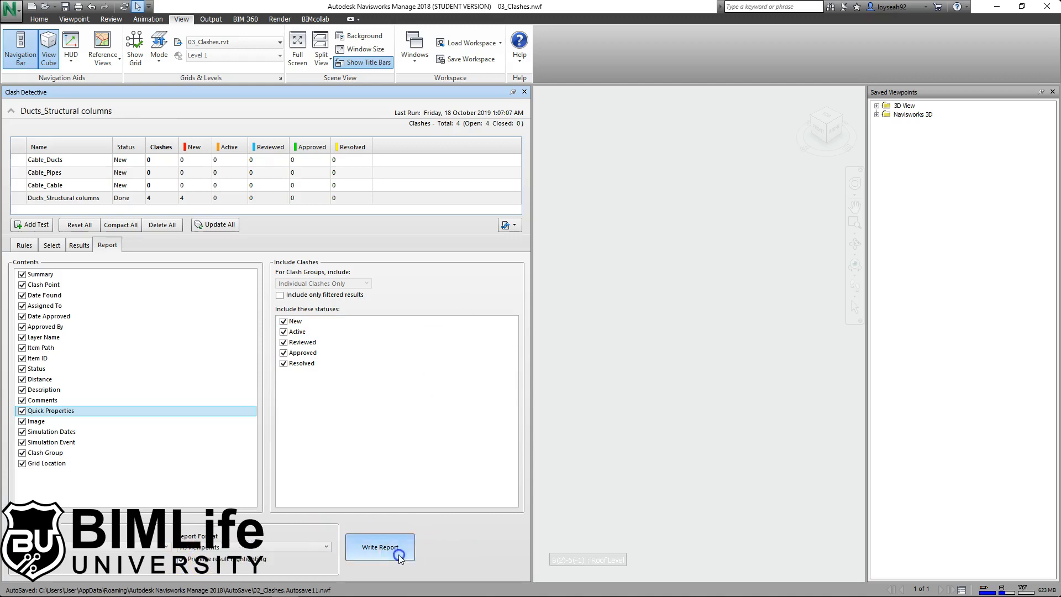
- Expand the newly written Ducts_Structural columns viewpoint folder and check the highlighting in viewpoints Clash1 to Clash4
{"action": "left_click", "coordinate": [877, 124]}
{"action": "left_click", "coordinate": [909, 141]}
{"action": "left_click", "coordinate": [913, 150]}
{"action": "left_click", "coordinate": [914, 158]}
{"action": "left_click", "coordinate": [913, 168]}
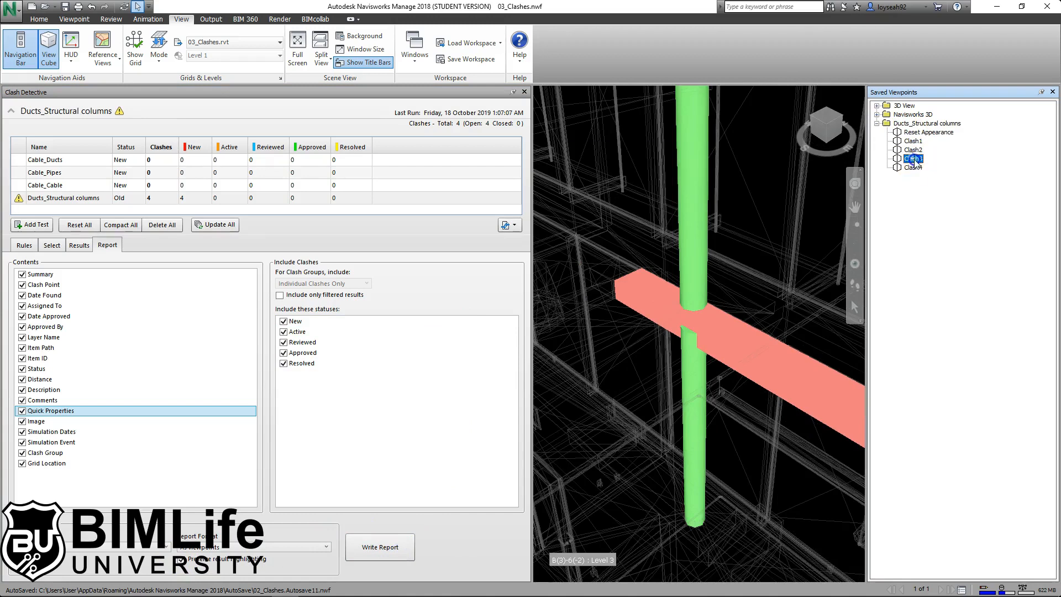
- Group all four clashes in the Ducts_Structural columns results and name the group "Clash 1"
{"action": "left_click", "coordinate": [79, 246]}
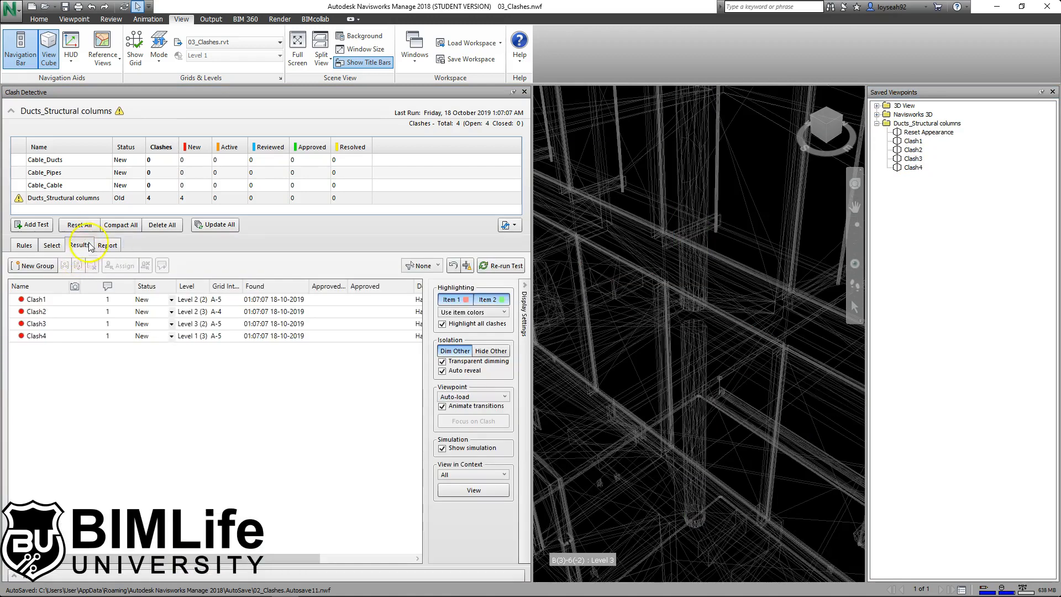
{"action": "left_click", "coordinate": [53, 300]}
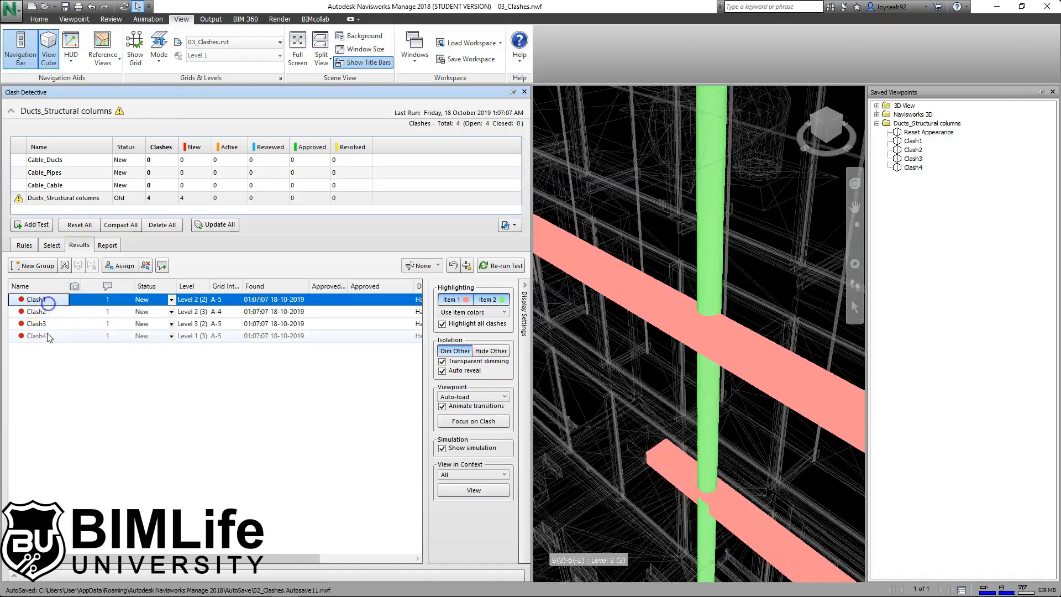
{"action": "key", "text": "ctrl+a"}
{"action": "right_click", "coordinate": [55, 300]}
{"action": "left_click", "coordinate": [98, 389]}
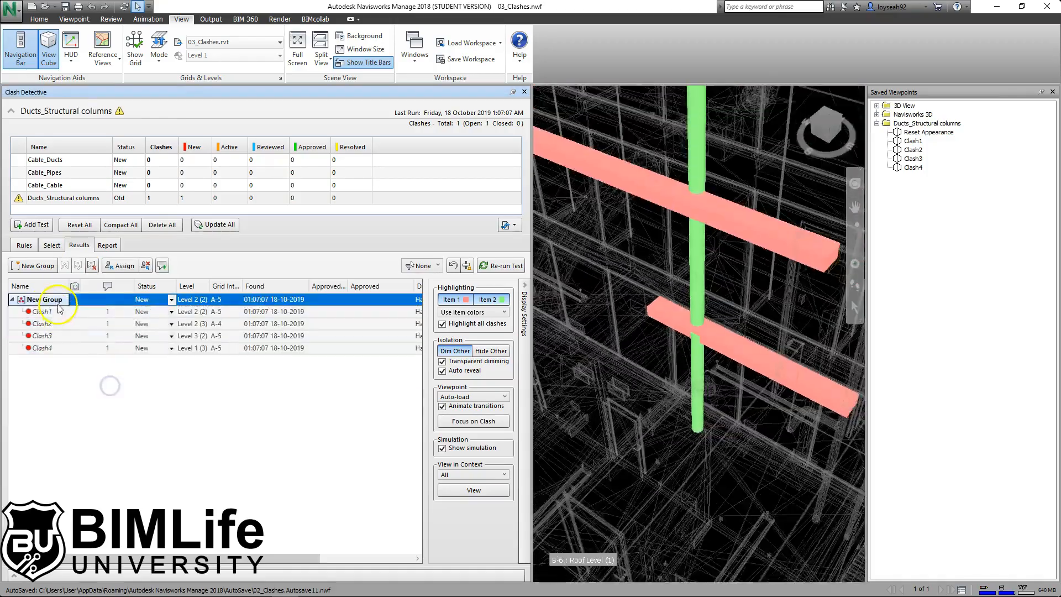
{"action": "type", "text": "Clash 1"}
{"action": "key", "text": "Return"}
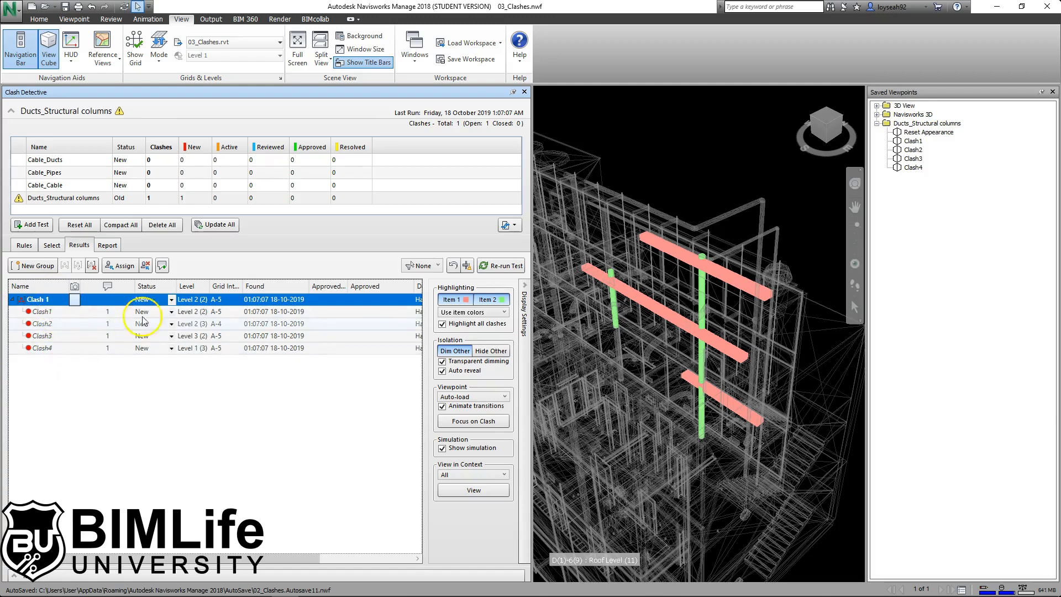
- Write the Ducts_Structural columns report as viewpoints, including Group Headers Only for clash groups
{"action": "left_click", "coordinate": [108, 245]}
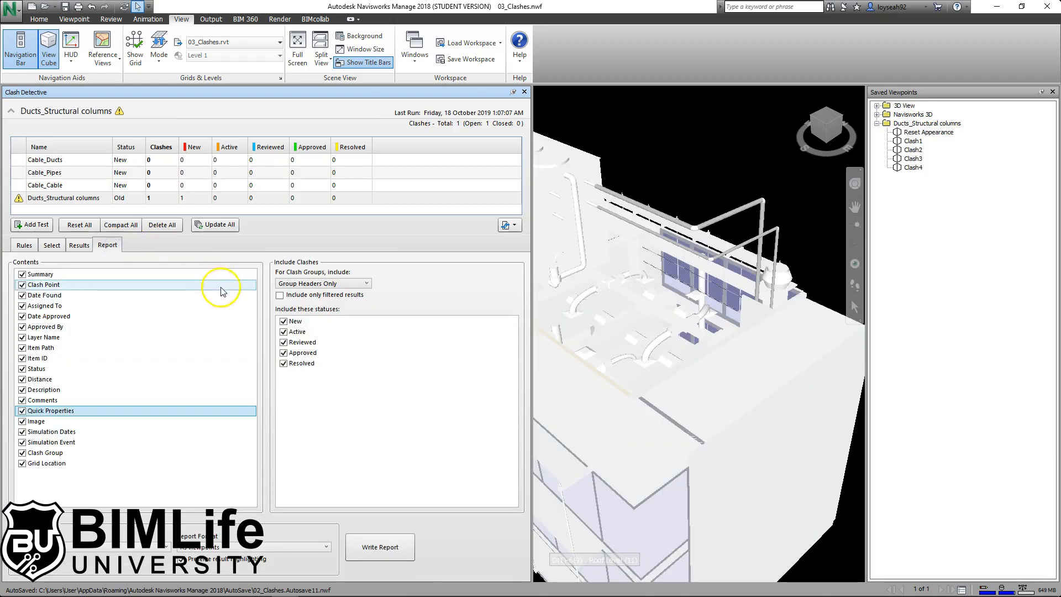
{"action": "left_click", "coordinate": [305, 285]}
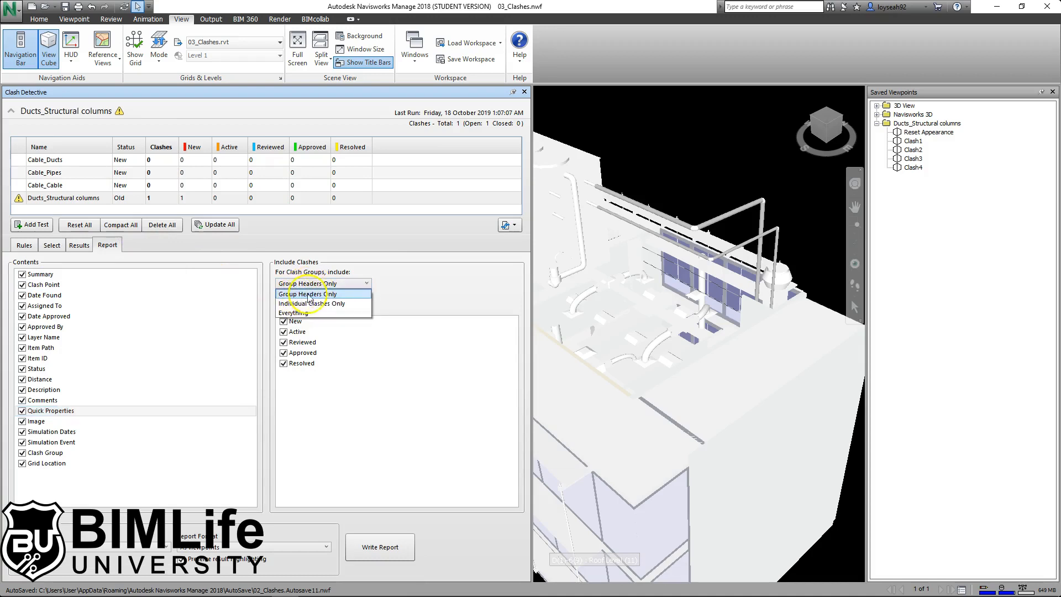
{"action": "left_click", "coordinate": [312, 285]}
{"action": "left_click", "coordinate": [318, 283]}
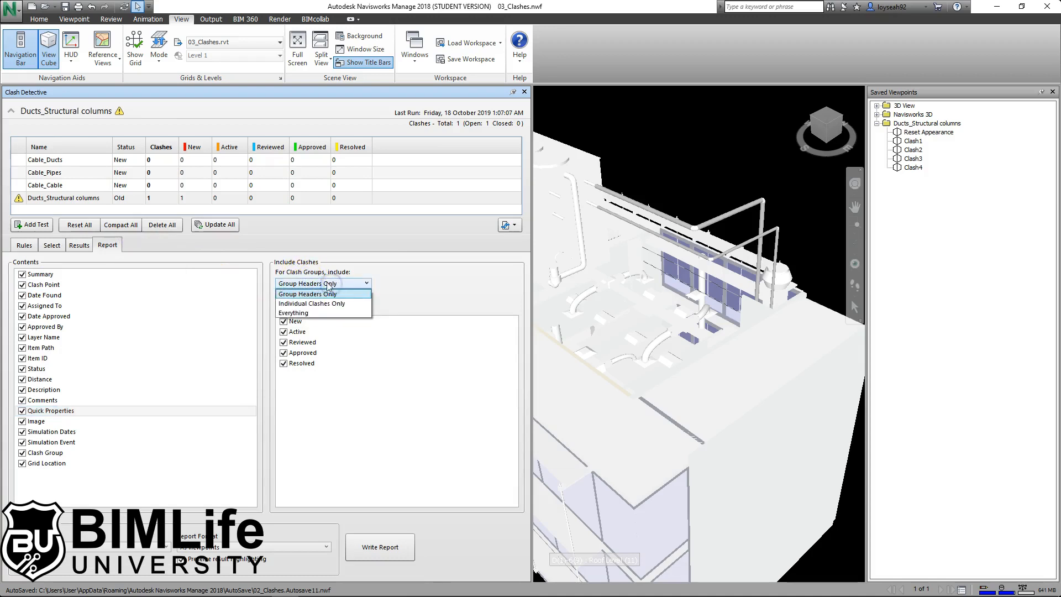
{"action": "left_click", "coordinate": [332, 295]}
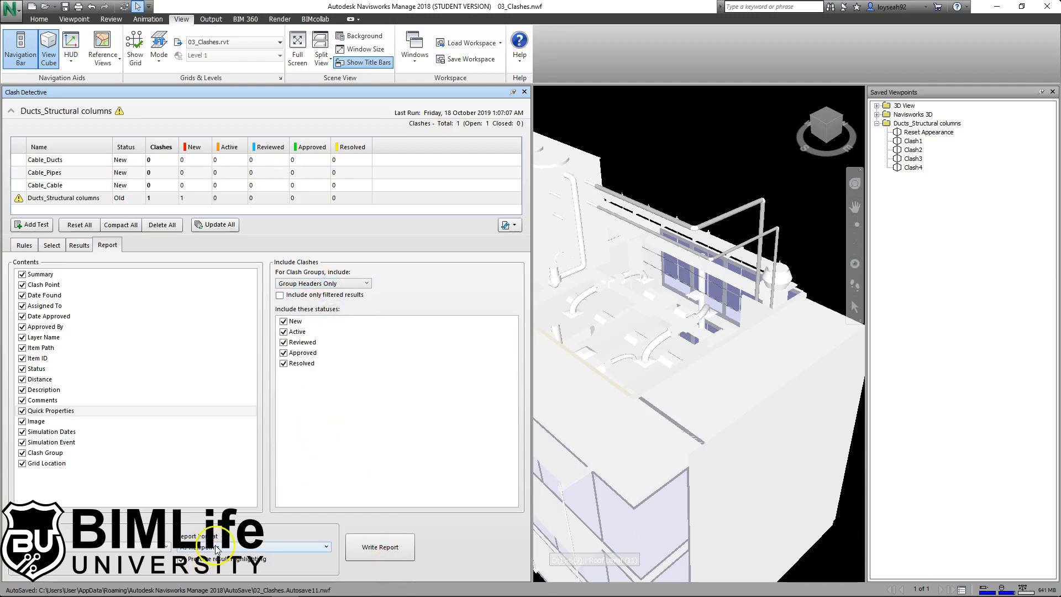
{"action": "left_click", "coordinate": [396, 563]}
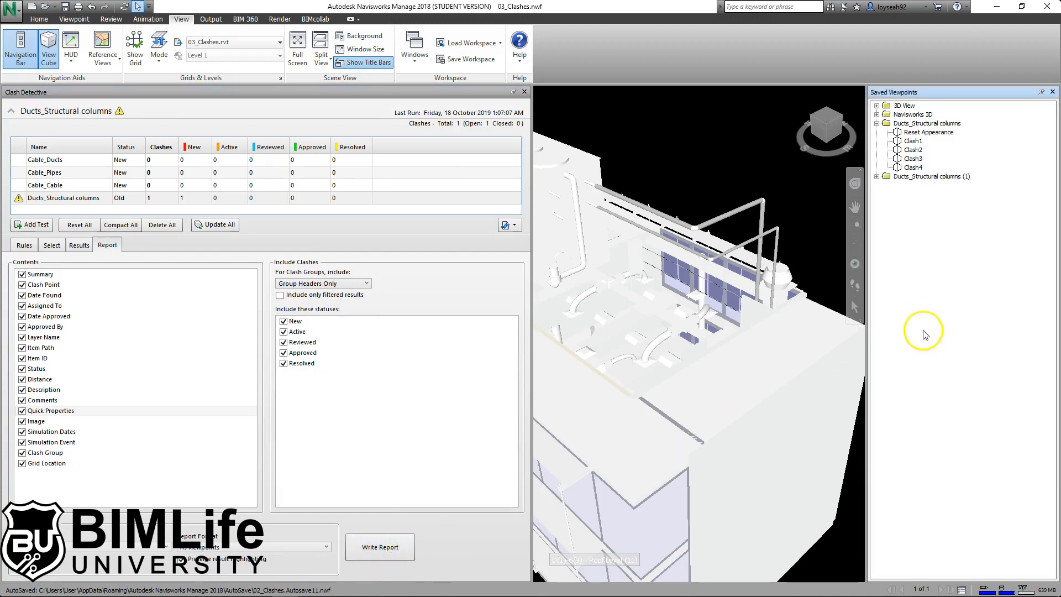
- Expand the Ducts_Structural columns (1) folder and compare its Clash 1 - Overview viewpoint with individual viewpoints Clash3 and Clash1 from the earlier report
{"action": "left_click", "coordinate": [877, 176]}
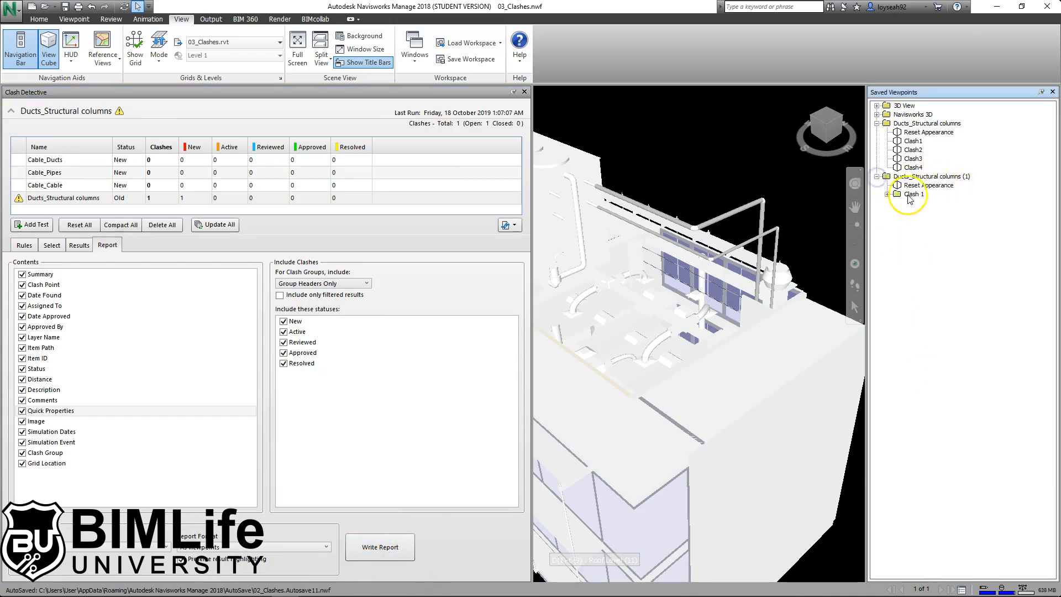
{"action": "left_click", "coordinate": [887, 194]}
{"action": "left_click", "coordinate": [939, 204]}
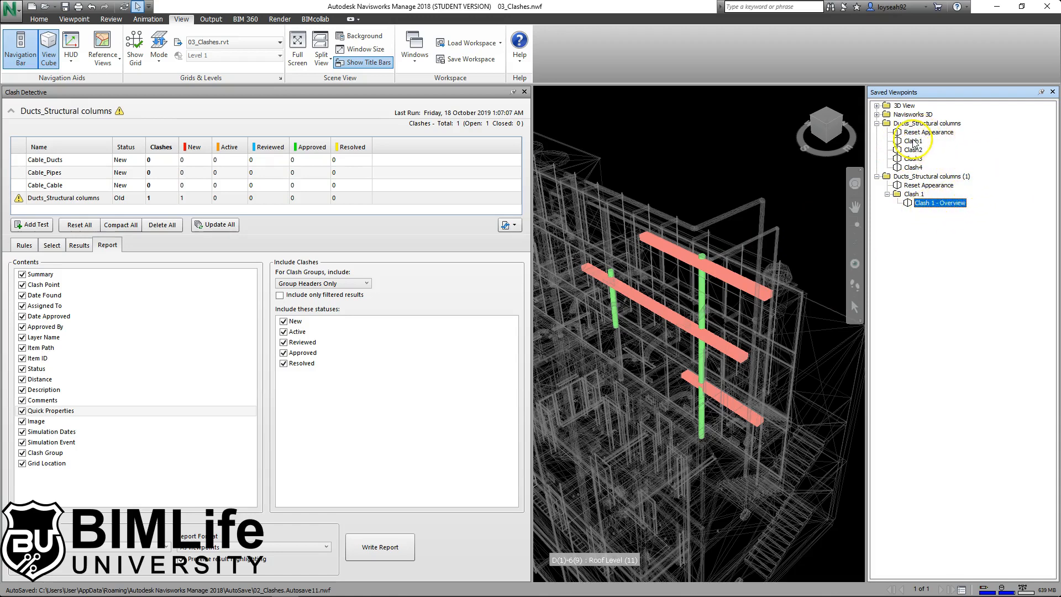
{"action": "left_click", "coordinate": [913, 159]}
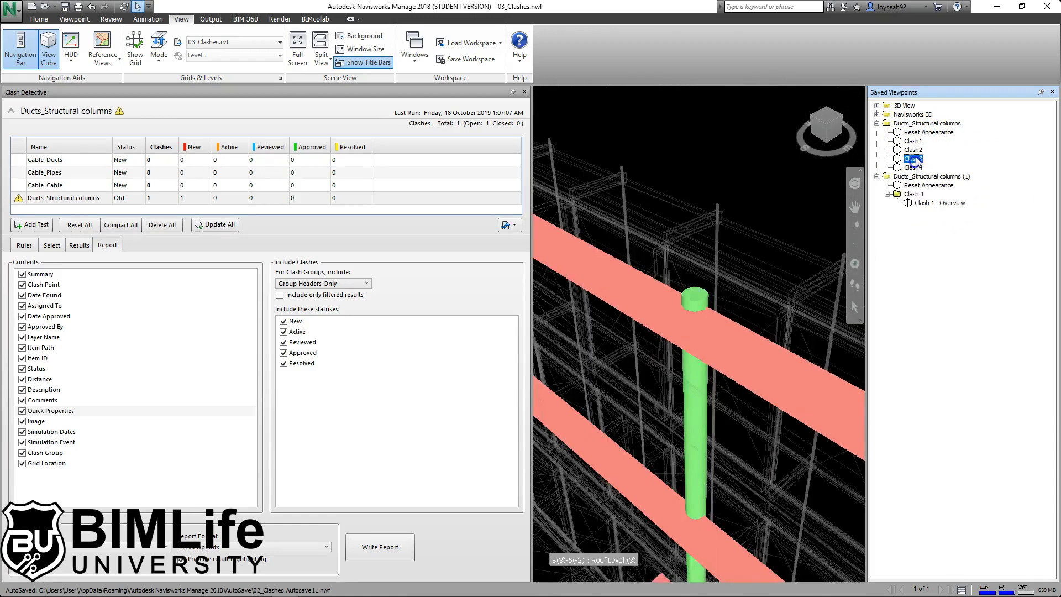
{"action": "left_click", "coordinate": [913, 141]}
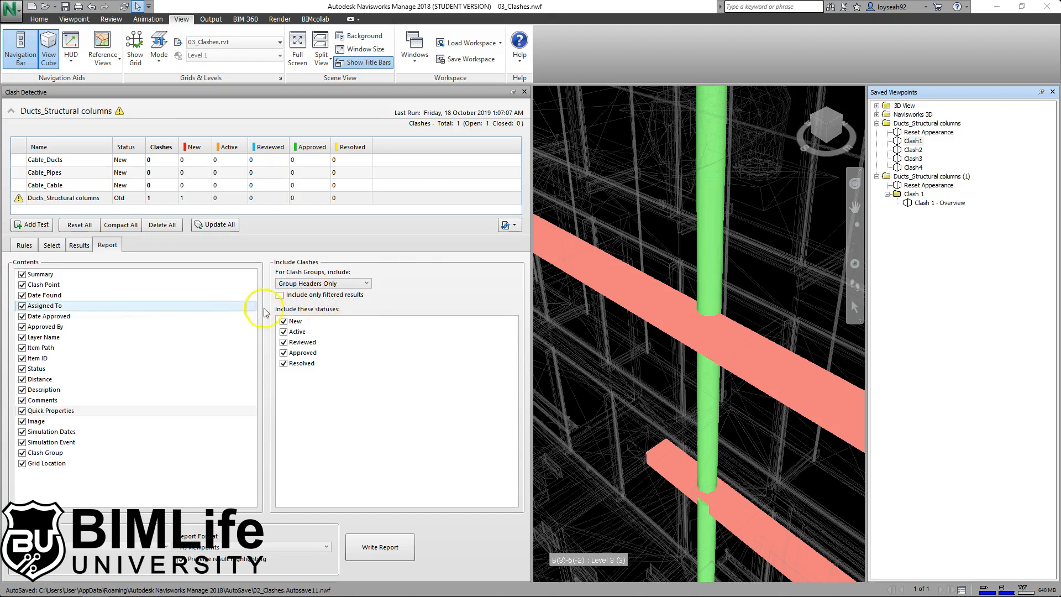
- Explode the Clash 1 group in the Ducts_Structural columns results back into individual clashes
{"action": "left_click", "coordinate": [79, 245]}
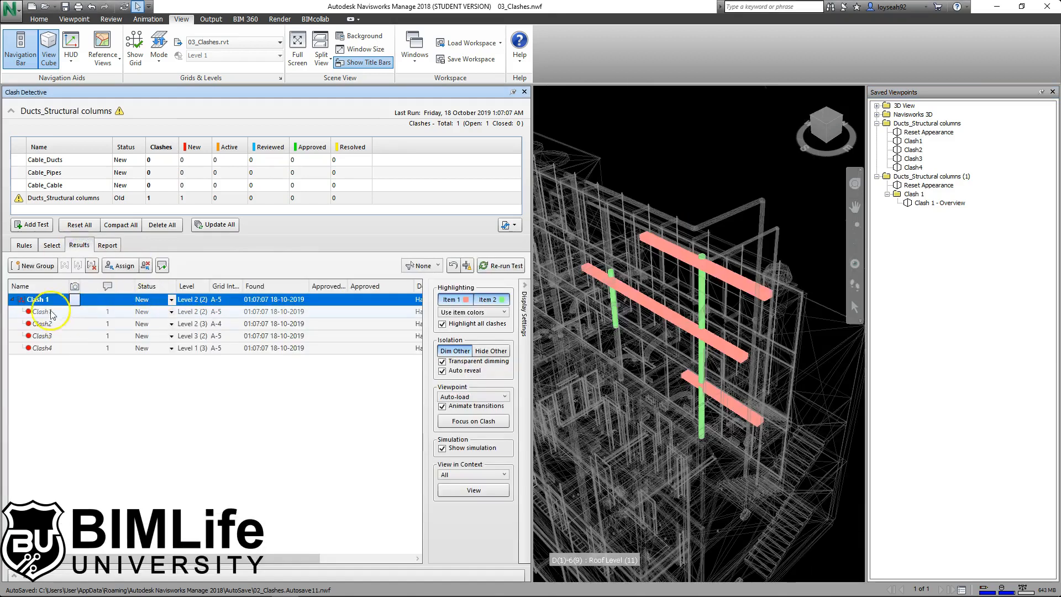
{"action": "right_click", "coordinate": [44, 299]}
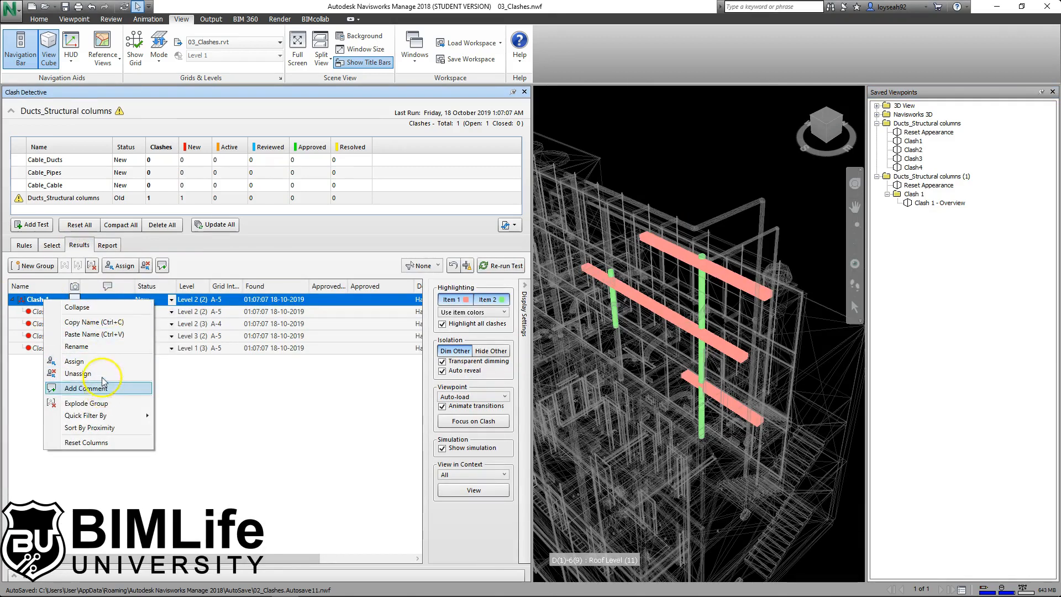
{"action": "left_click", "coordinate": [87, 403]}
- Quick filter the Ducts_Structural columns results by Assigned To = 'Person 1', based on Clash1
{"action": "left_click", "coordinate": [50, 301]}
{"action": "right_click", "coordinate": [50, 303]}
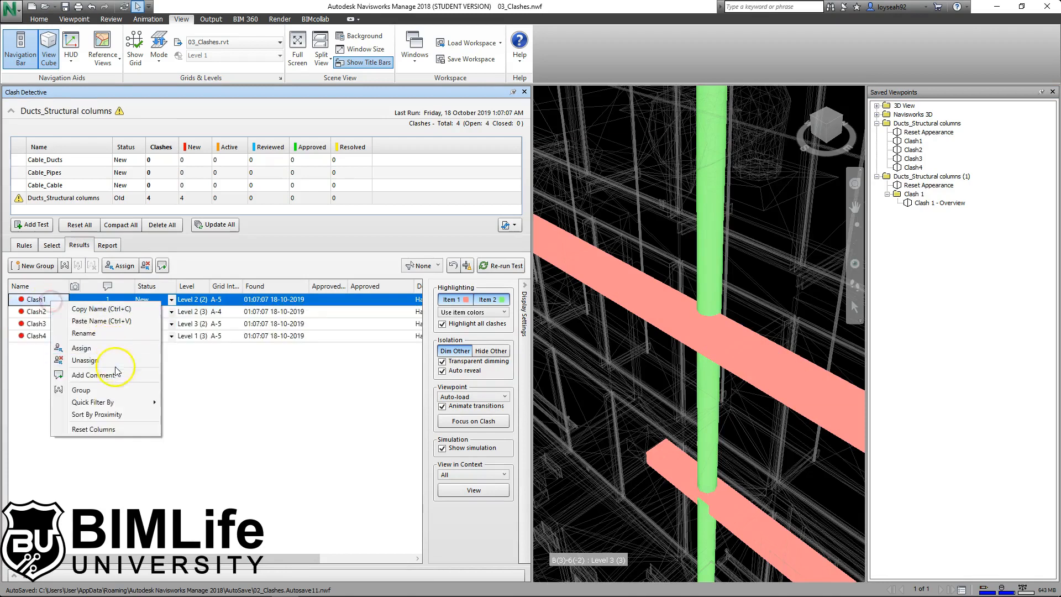
{"action": "mouse_move", "coordinate": [131, 402]}
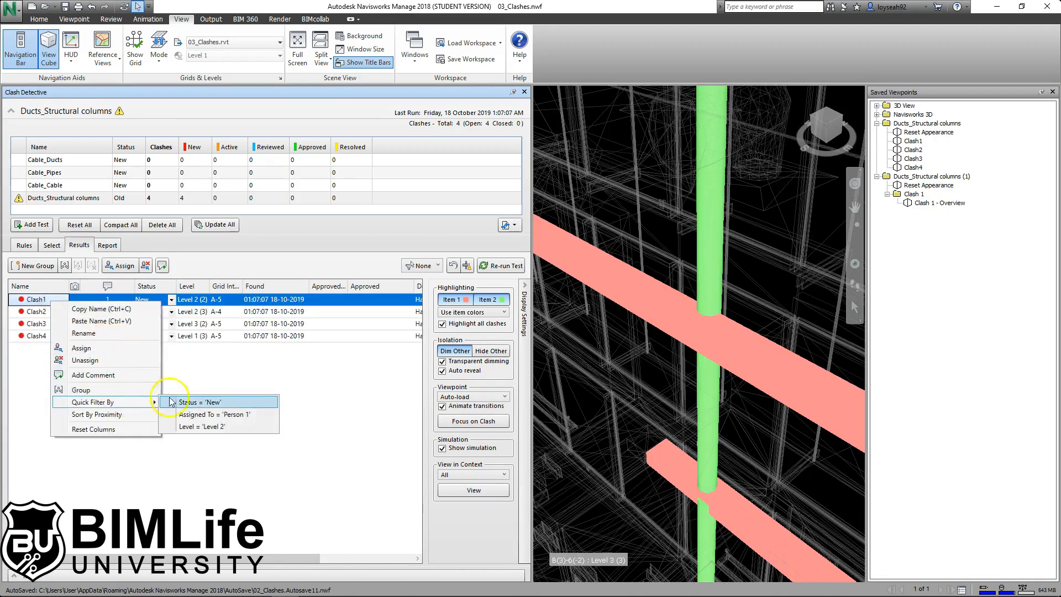
{"action": "left_click", "coordinate": [239, 415]}
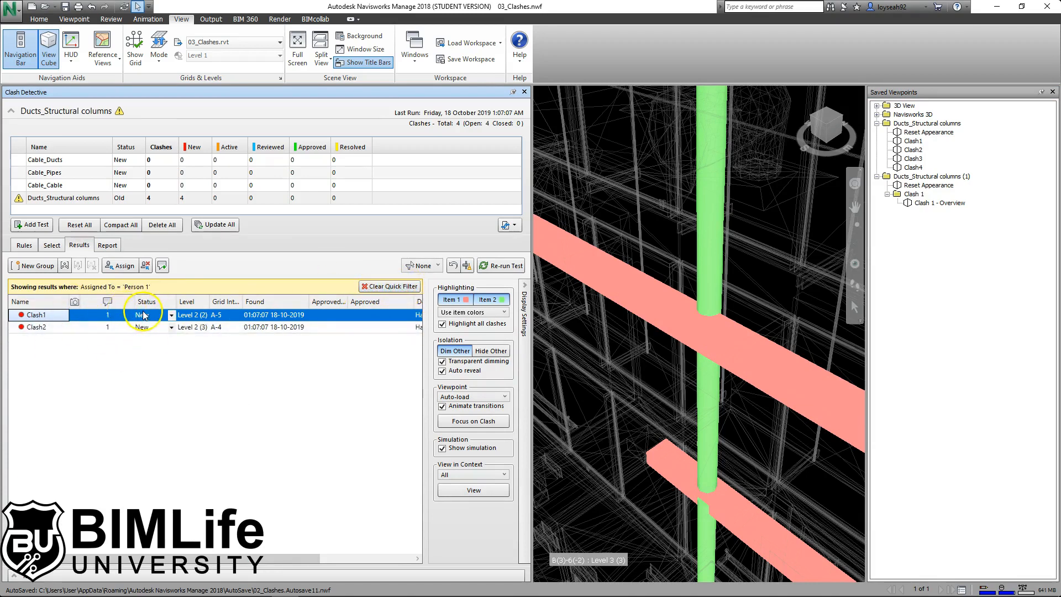
- Write the Ducts_Structural columns report again, including only filtered results
{"action": "left_click", "coordinate": [107, 246]}
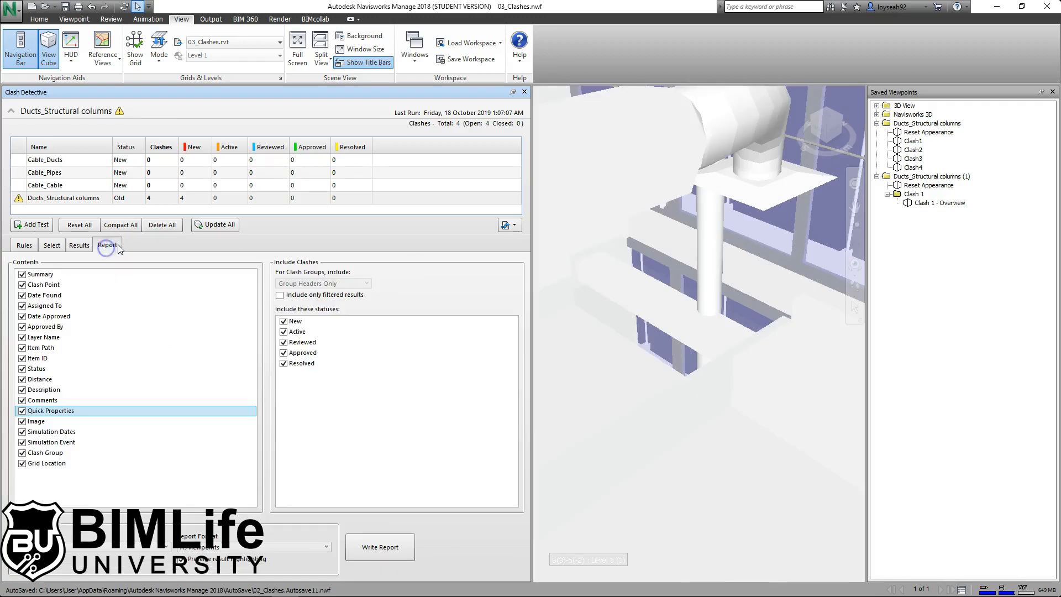
{"action": "left_click", "coordinate": [313, 296]}
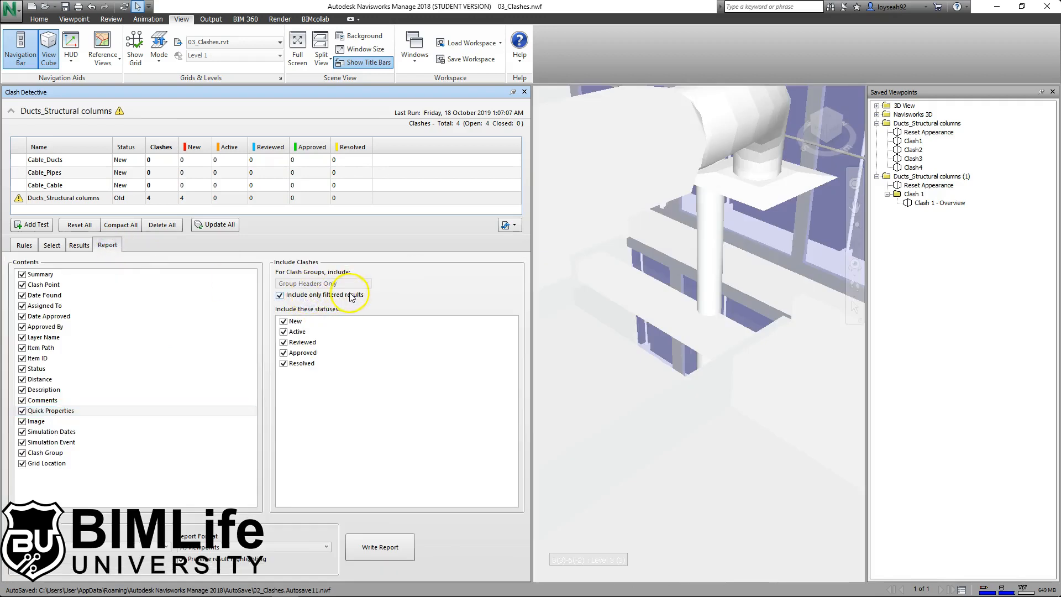
{"action": "left_click", "coordinate": [387, 550]}
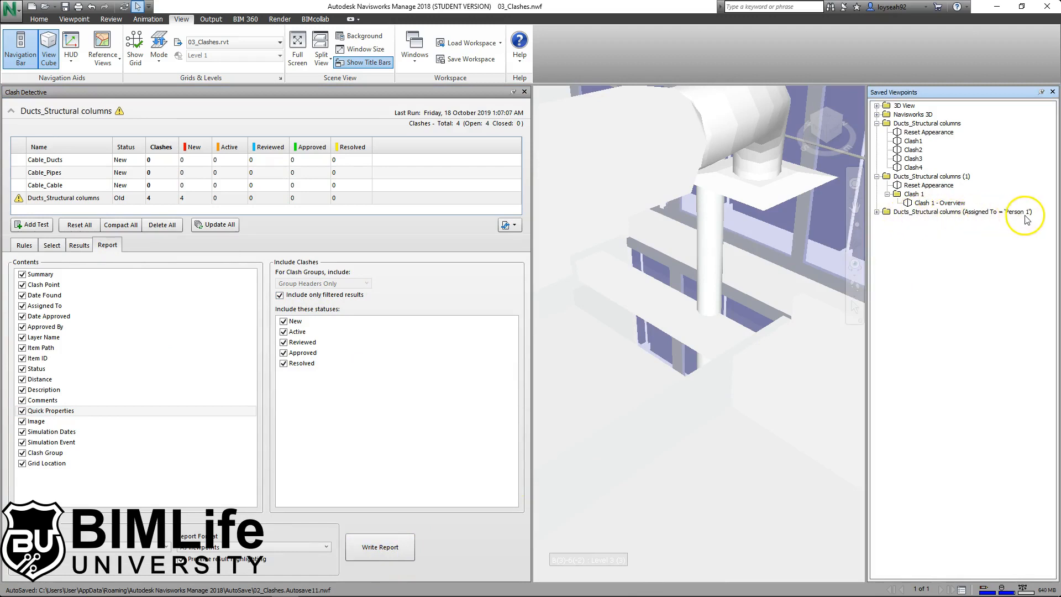
- Expand the Ducts_Structural columns (Assigned To = 'Person 1') viewpoint folder and view viewpoints Clash1 and Clash2
{"action": "left_click", "coordinate": [877, 212]}
{"action": "left_click", "coordinate": [915, 231]}
{"action": "left_click", "coordinate": [916, 239]}
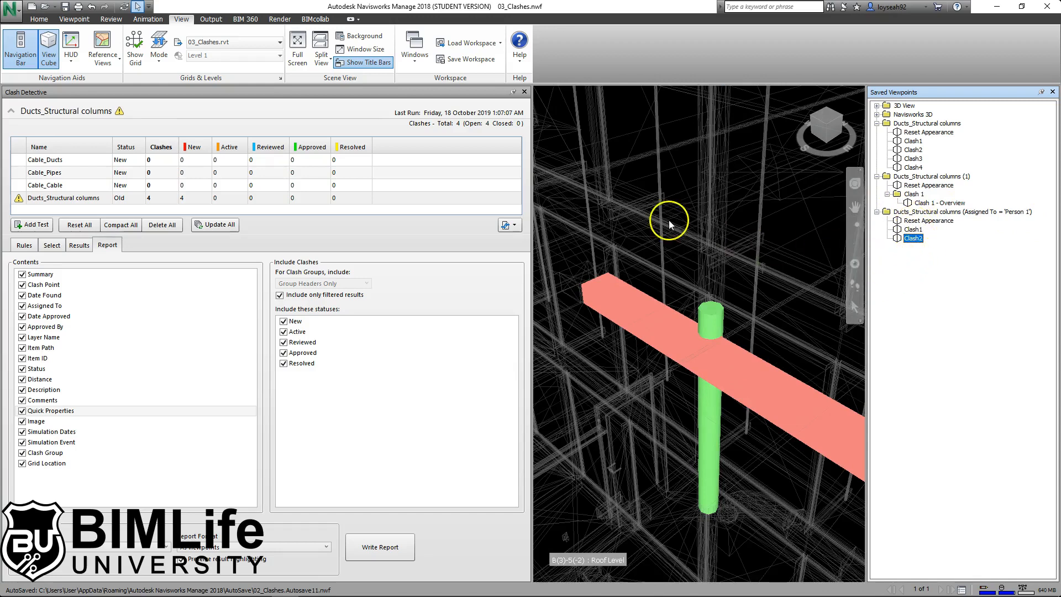
{"action": "mouse_move", "coordinate": [665, 220]}
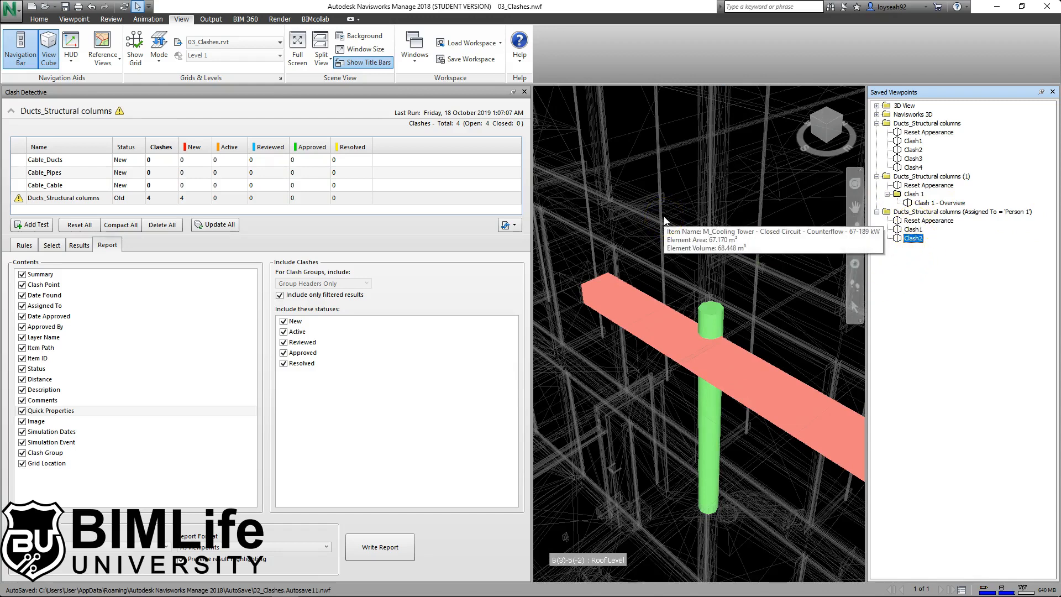